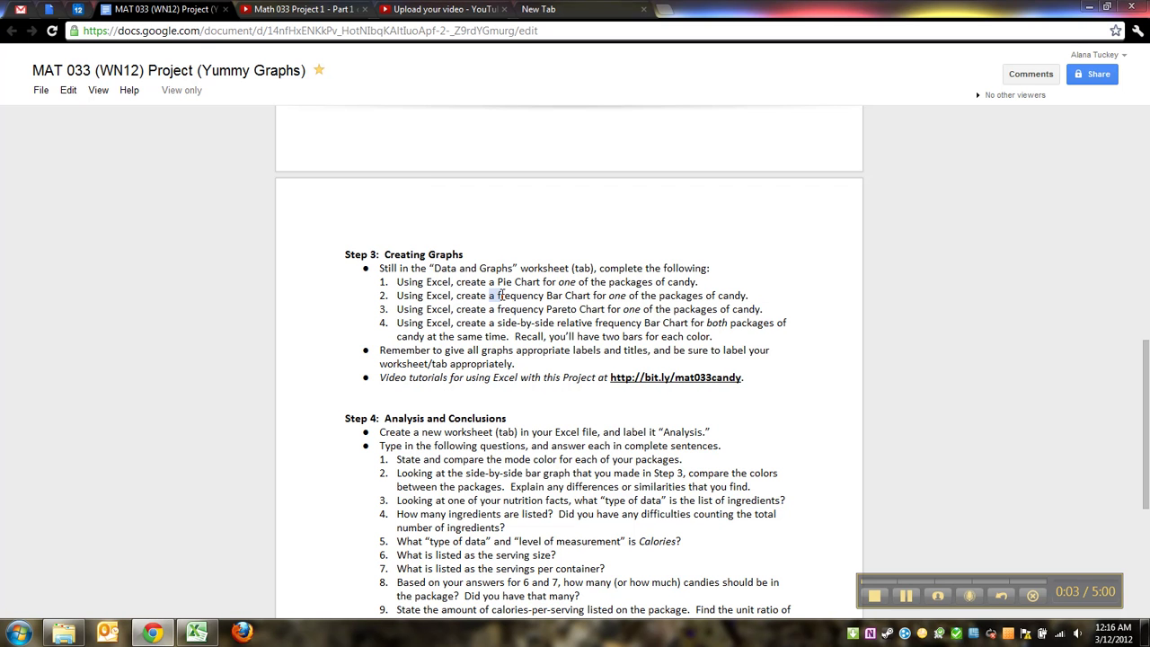
Switch from the Google Docs project instructions to the candy-color Excel workbook
left_click(212, 638)
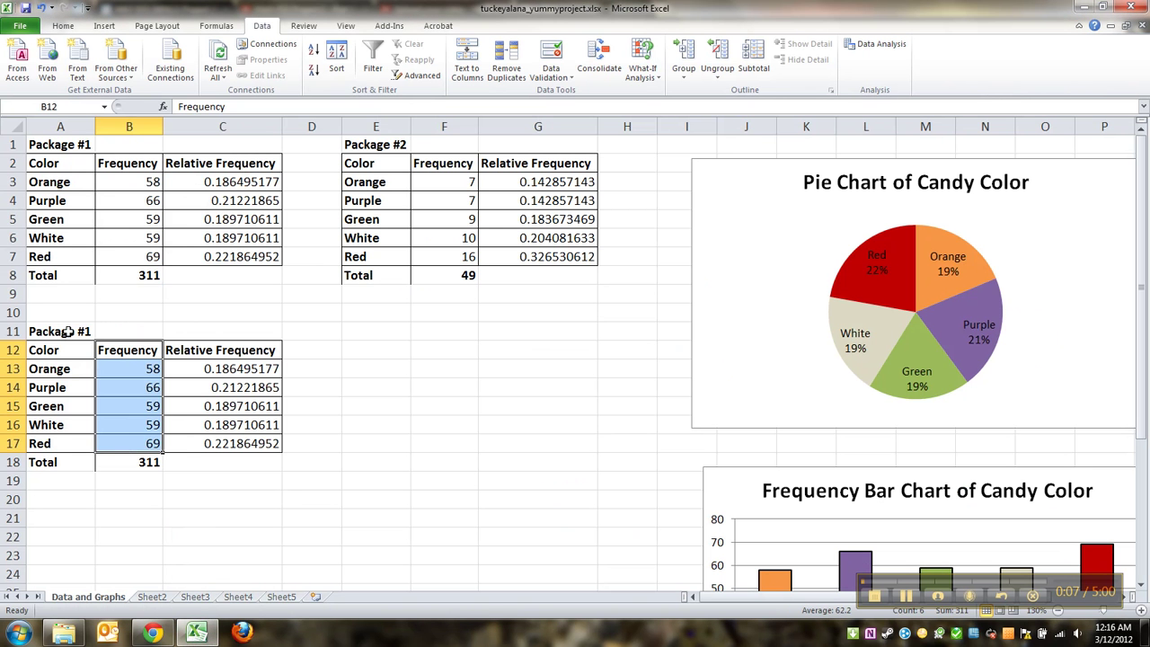
Clear the old table block in A11:C18
left_click_drag(67, 332, 253, 461)
key("Delete")
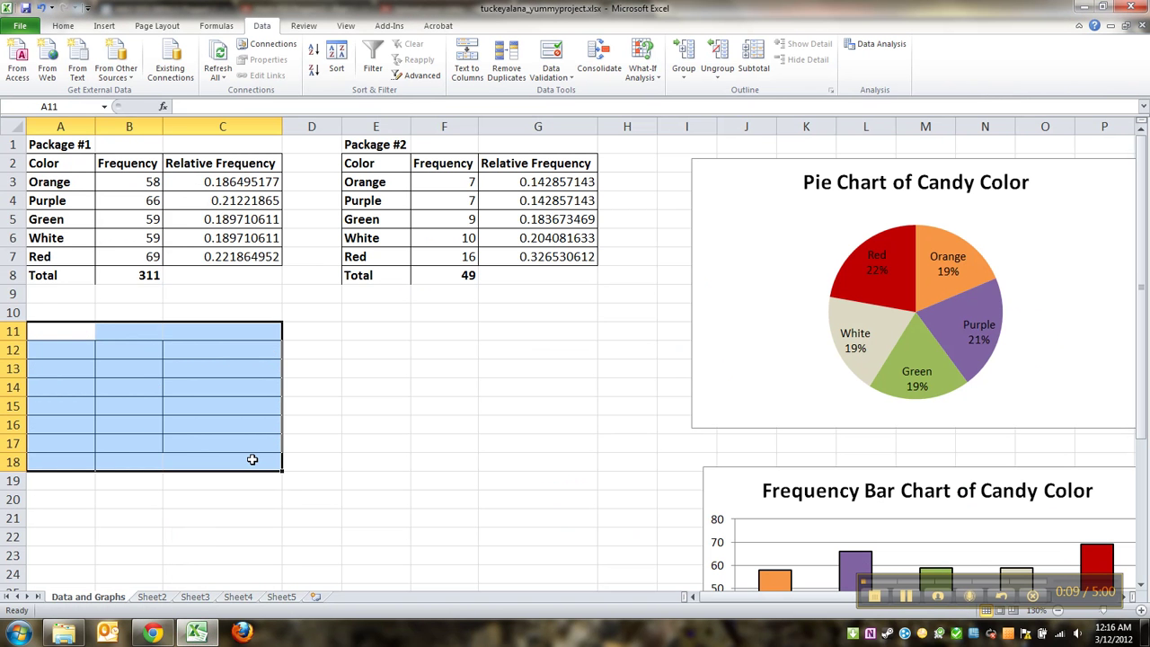
key("ctrl+z")
key("ctrl+z")
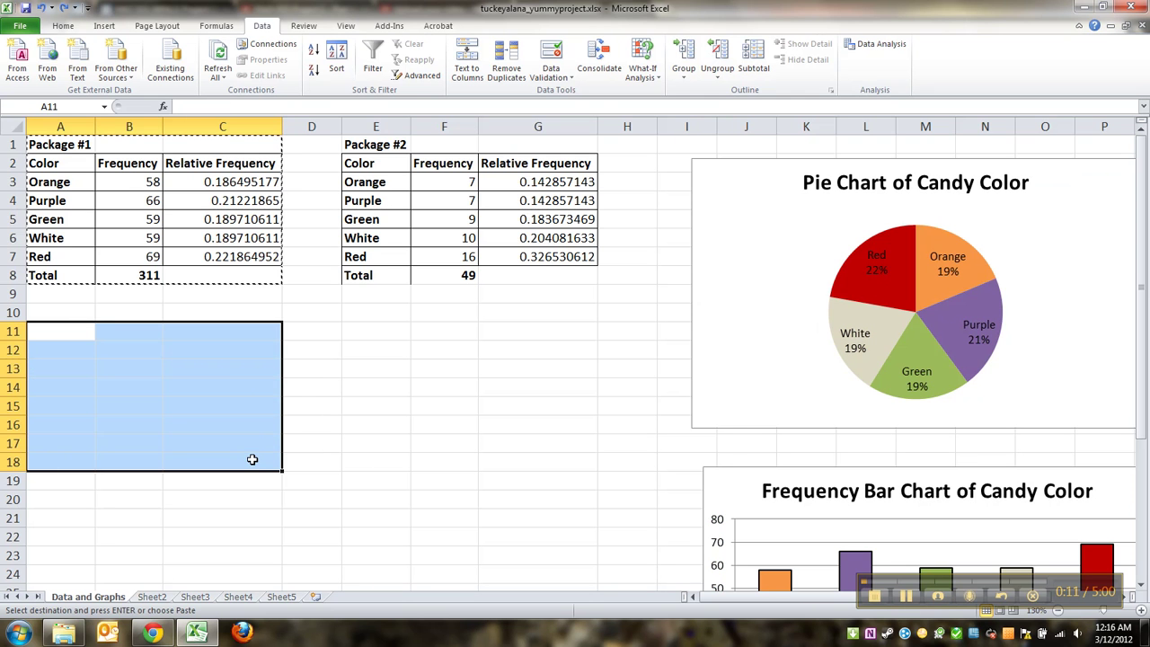
Copy Package #1's color and frequency cells A1:B7 into A11
left_click(227, 369)
left_click(70, 149)
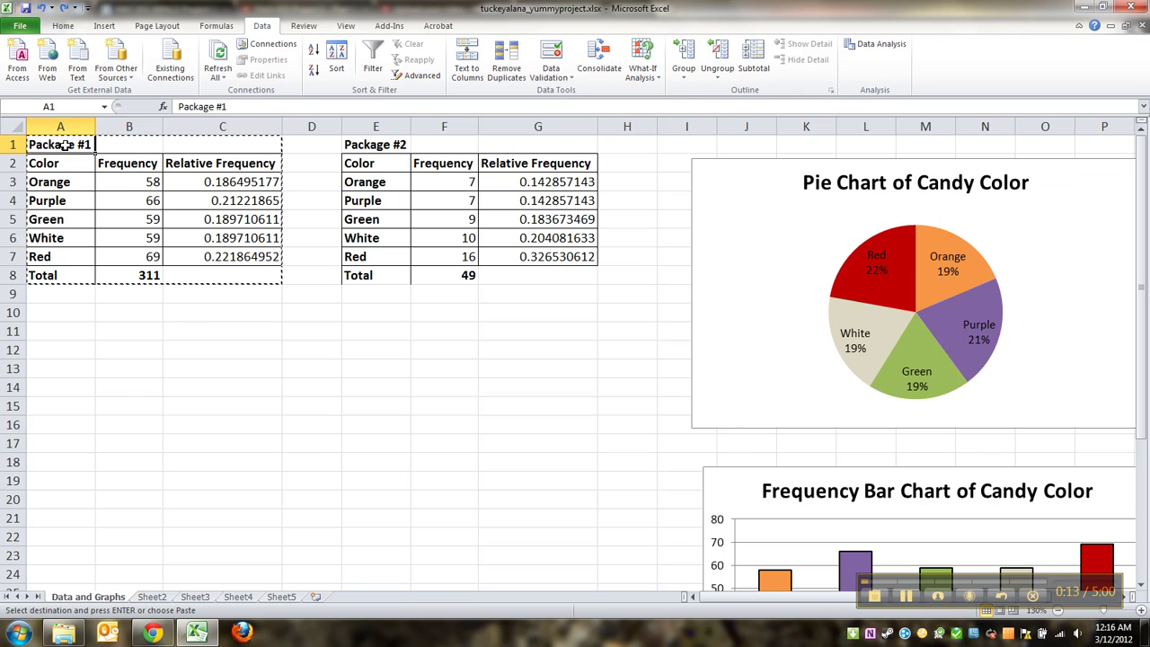
left_click_drag(81, 155, 139, 249)
key("ctrl+c")
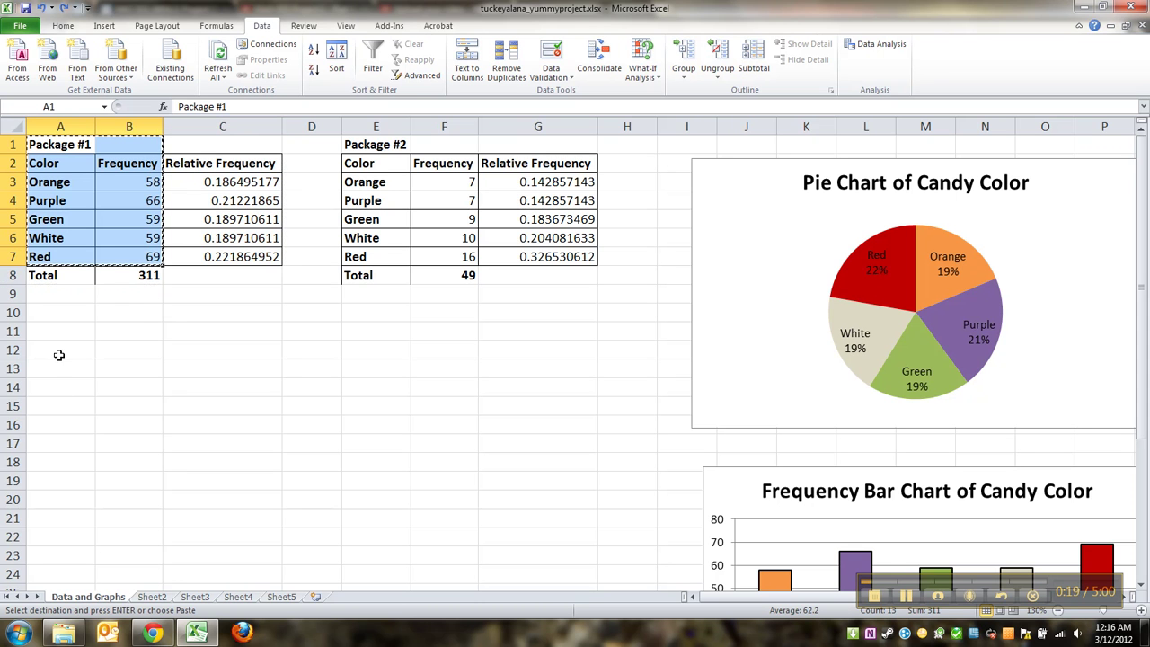
left_click(61, 333)
key("ctrl+v")
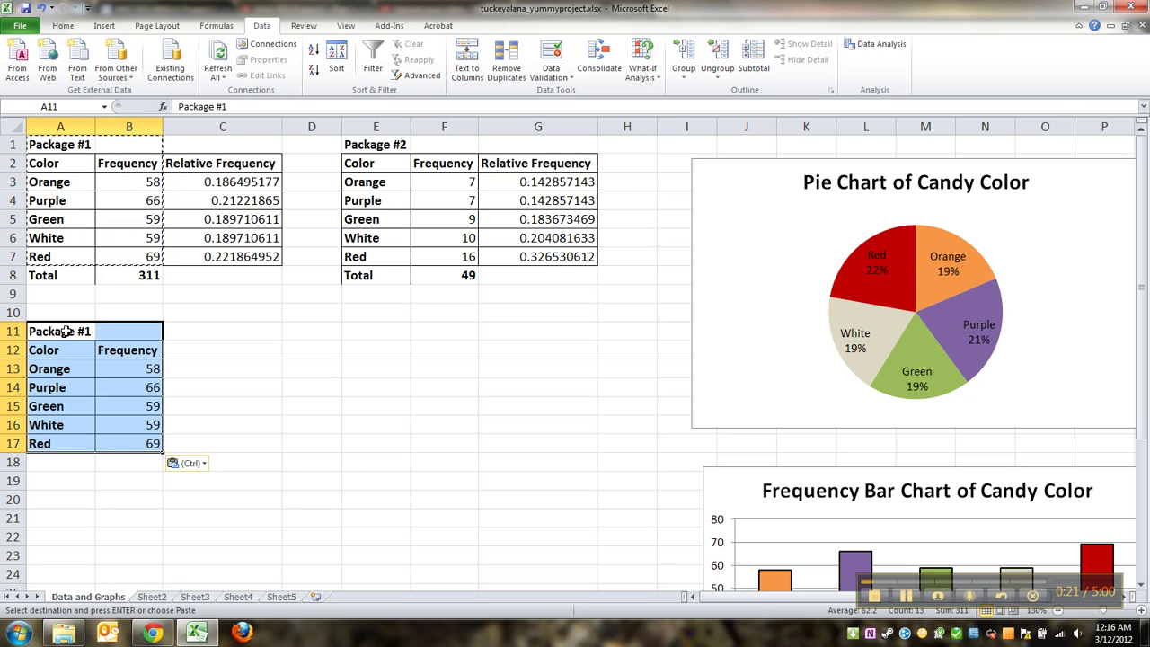
Title the pasted table 'Frequency Pareto Chart' in cell A11
type("F")
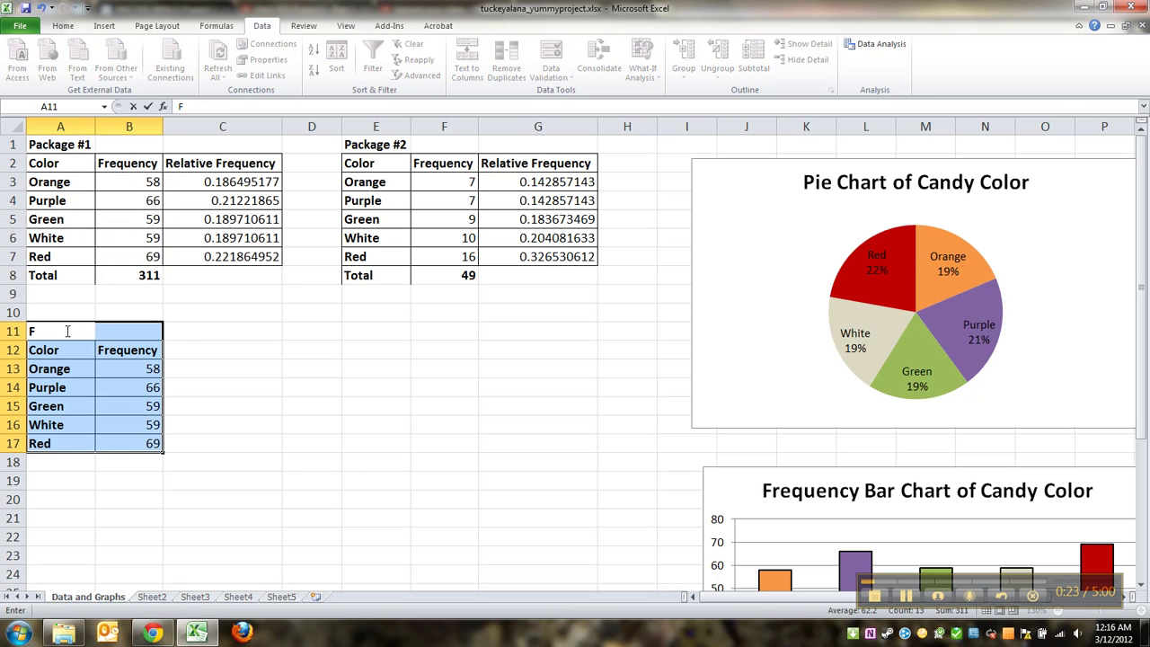
type("requency Pa")
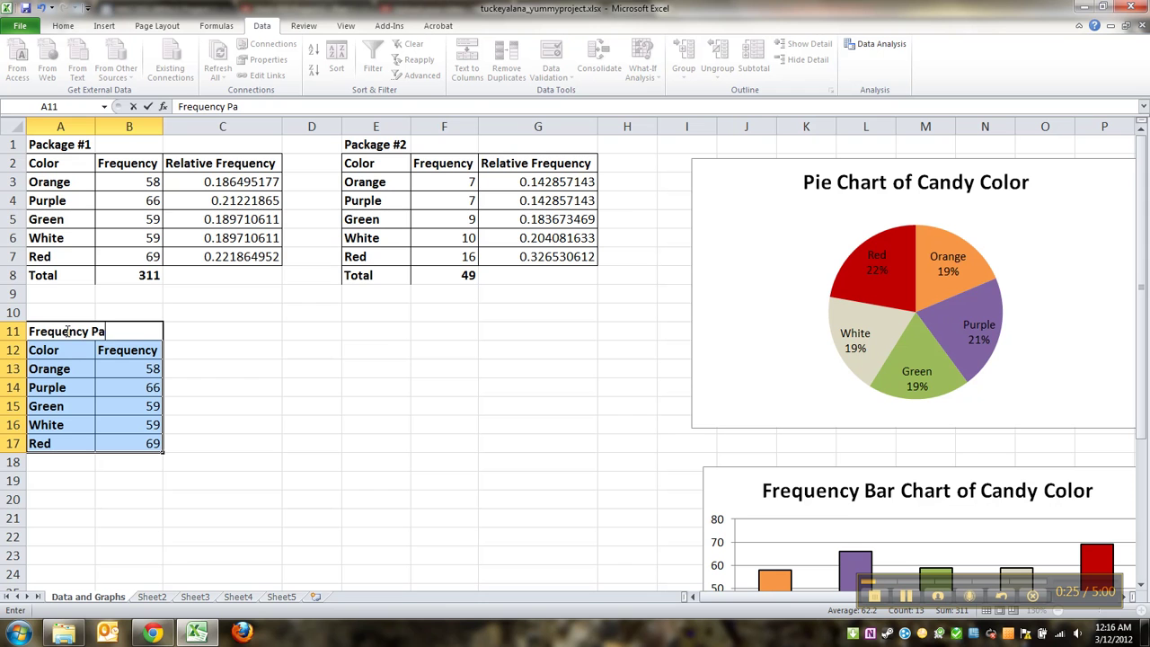
type("reto Chart")
key("Return")
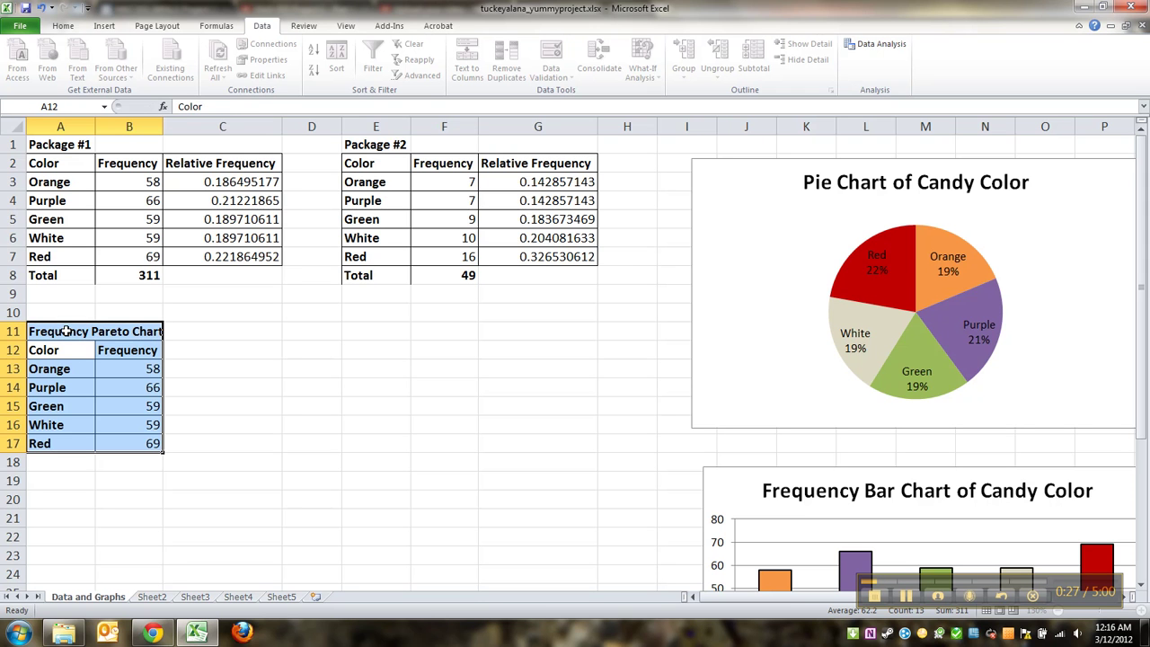
left_click(75, 363)
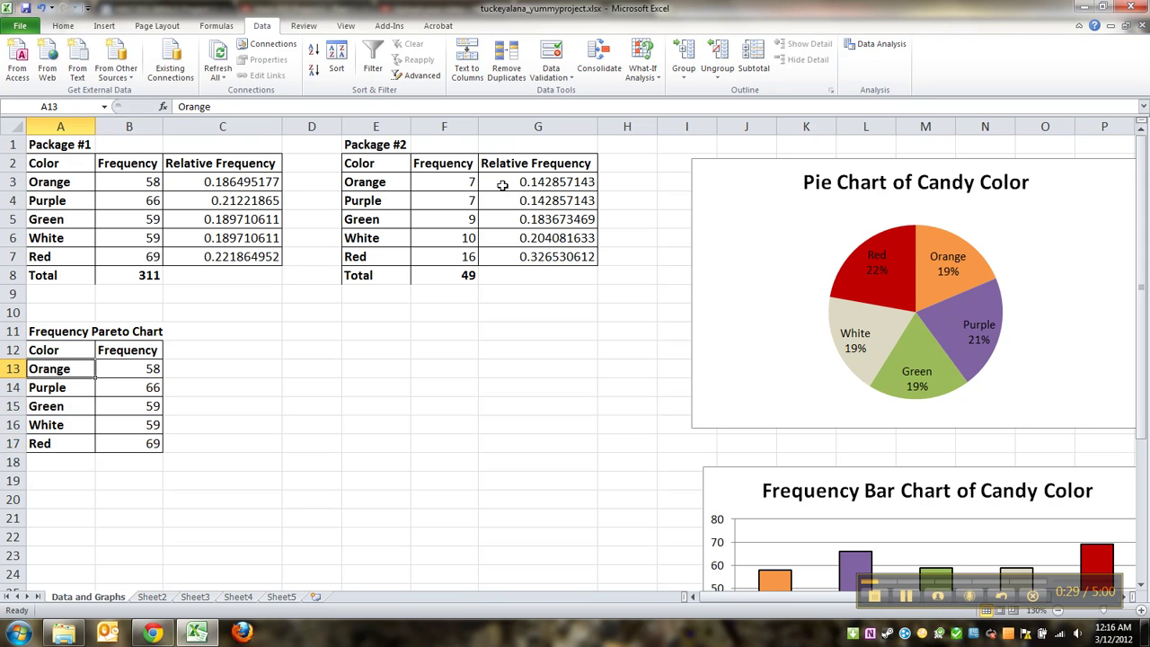
left_click_drag(389, 166, 444, 256)
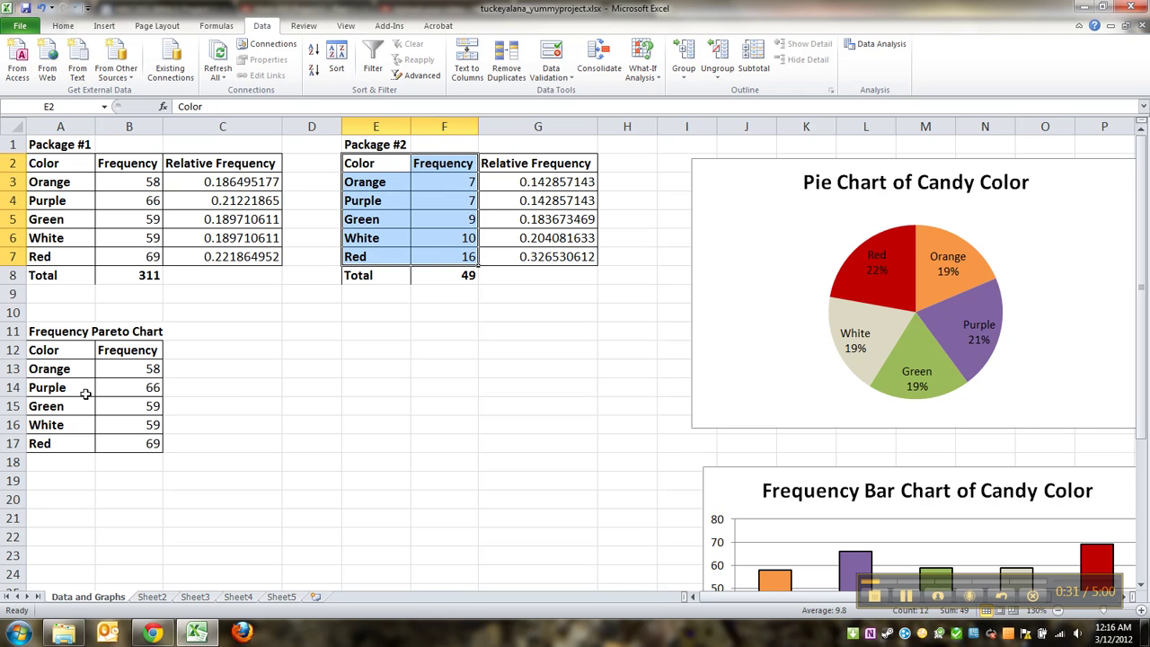
left_click_drag(83, 376, 131, 446)
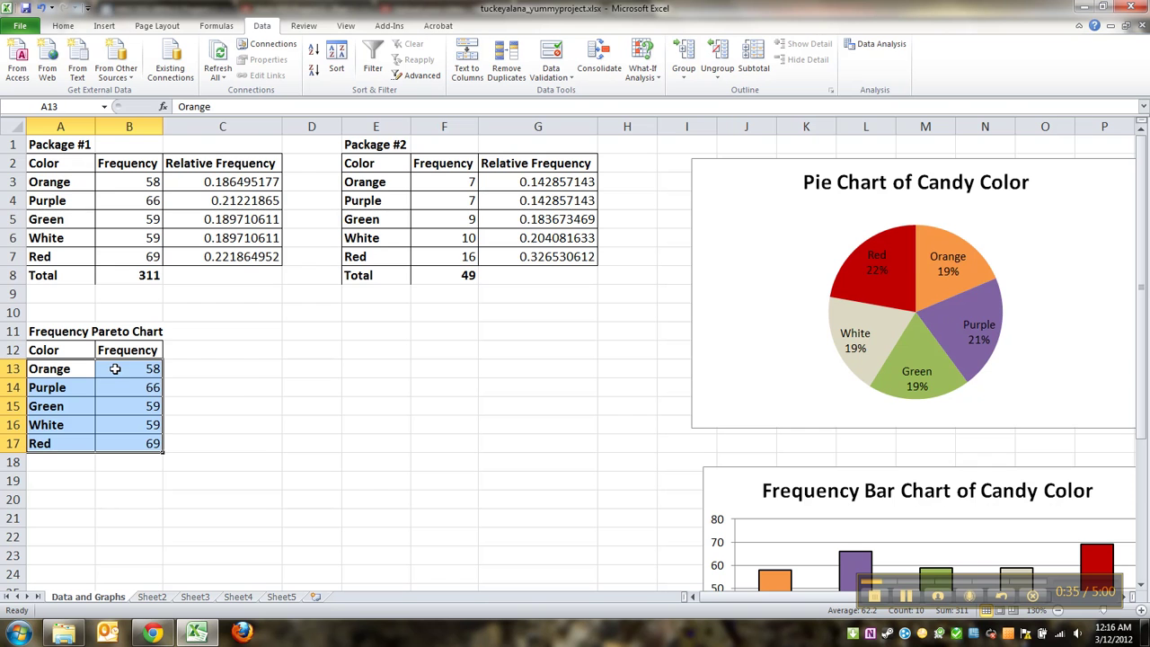
scroll(115, 378, "down", 2)
scroll(115, 382, "up", 2)
Sort Frequency column B12:B17 largest to smallest with expanded selection, Red 69 first
left_click_drag(87, 350, 125, 446)
left_click_drag(122, 351, 102, 445)
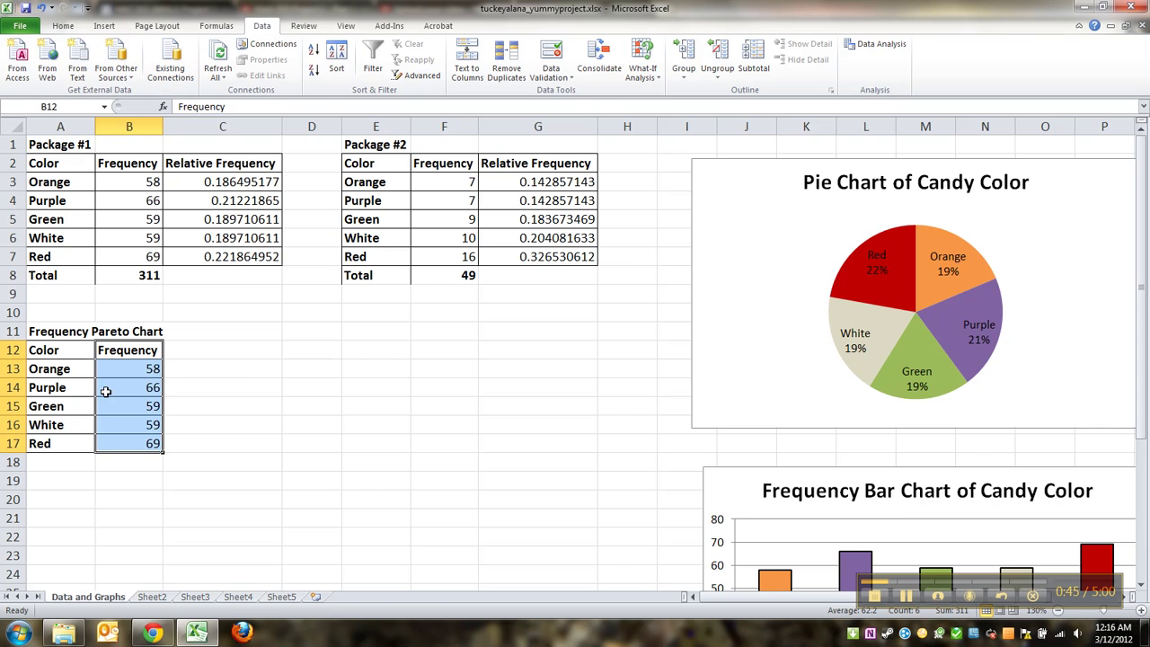
left_click(102, 356)
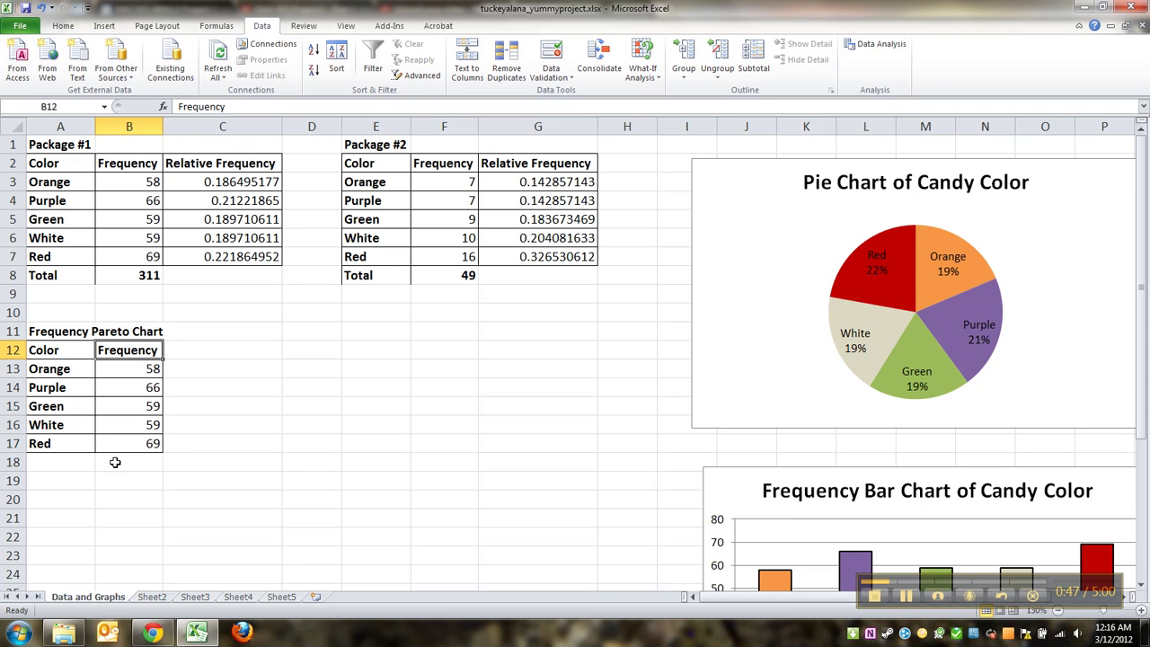
mouse_move(117, 444)
left_mouse_down()
mouse_move(120, 351)
mouse_move(124, 440)
left_mouse_up()
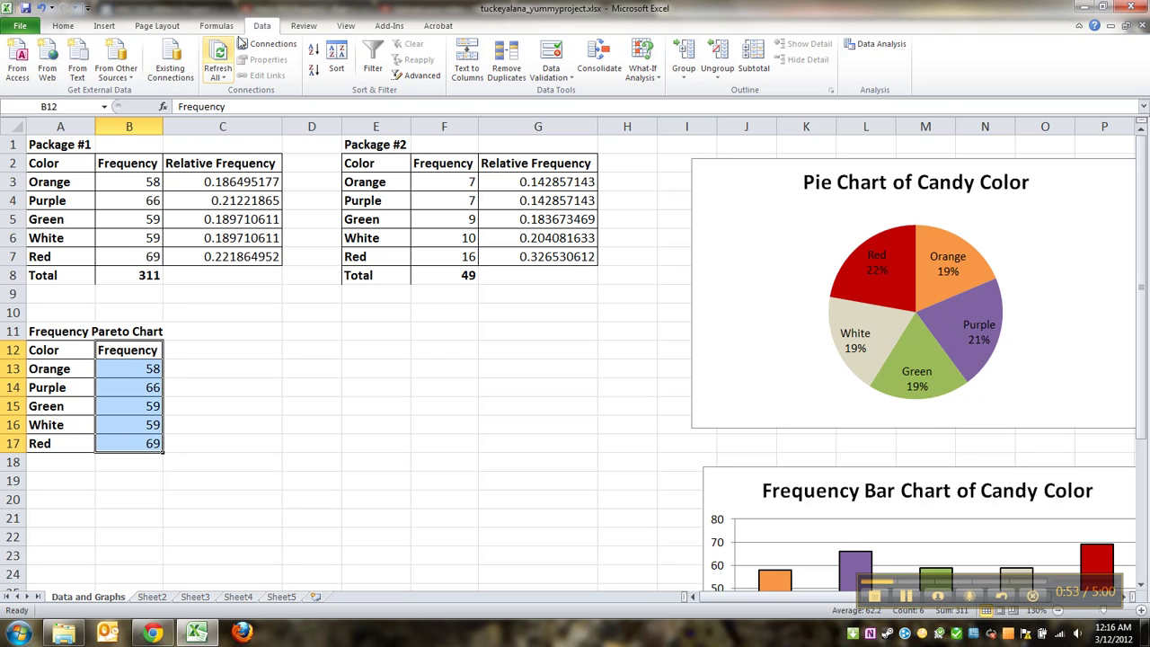
left_click(63, 27)
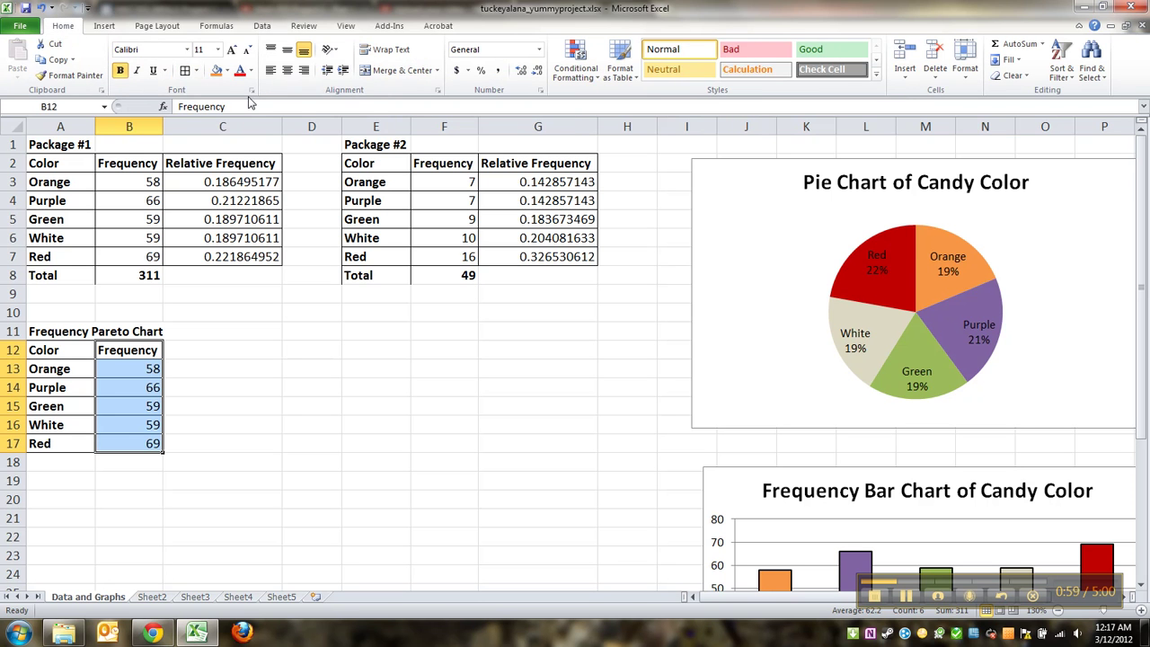
left_click(261, 26)
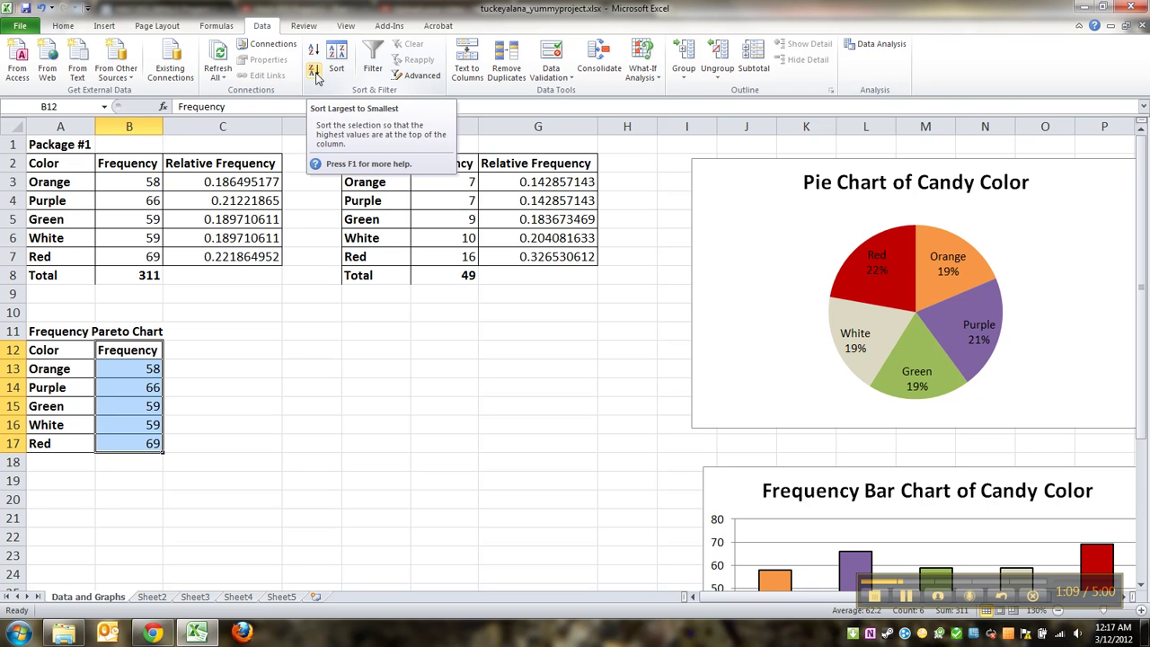
left_click(315, 73)
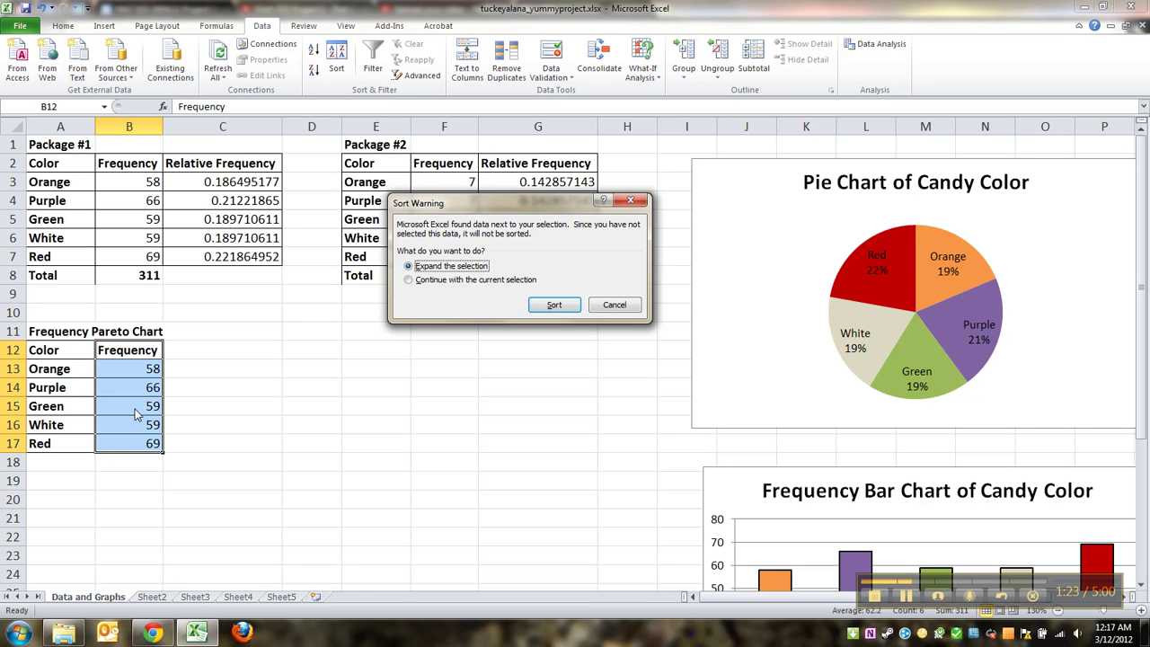
left_click(555, 306)
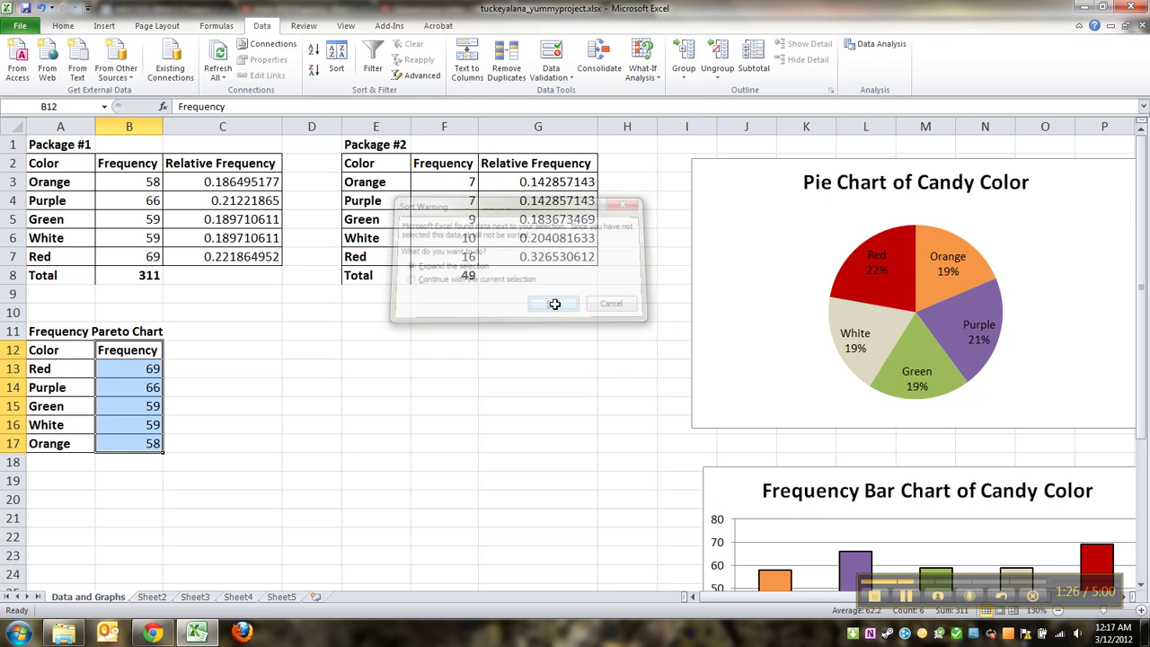
Check the sorted rows and select the chart data A13:B17 without headers
left_click(126, 366)
key("Left")
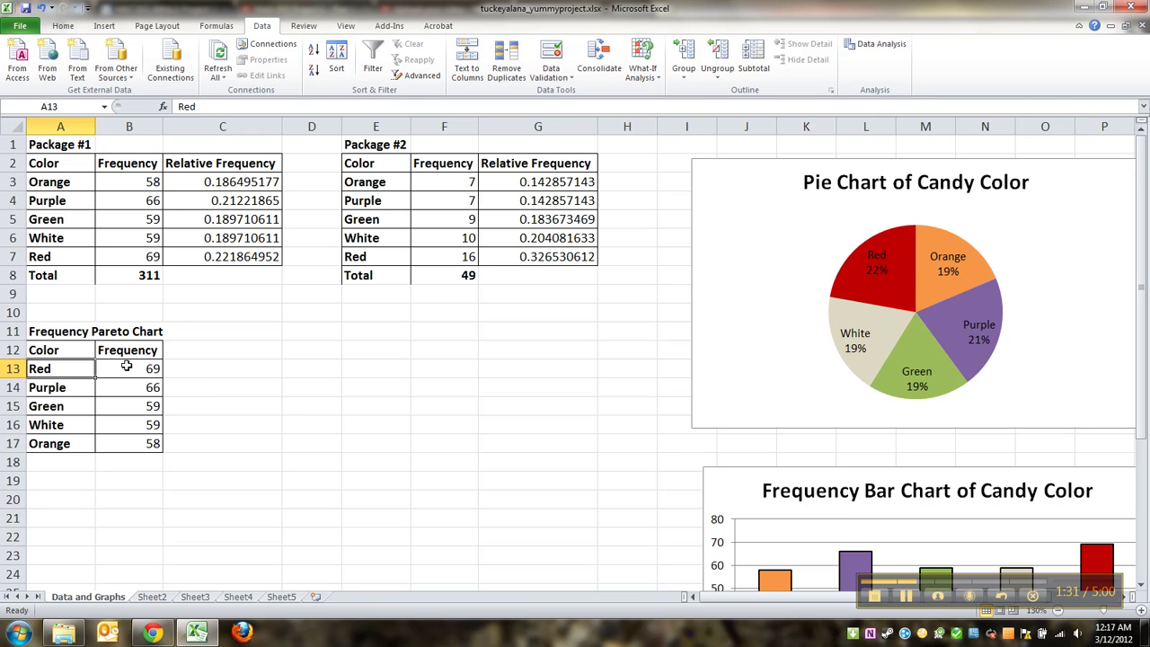
key("Down")
key("Right")
key("Down")
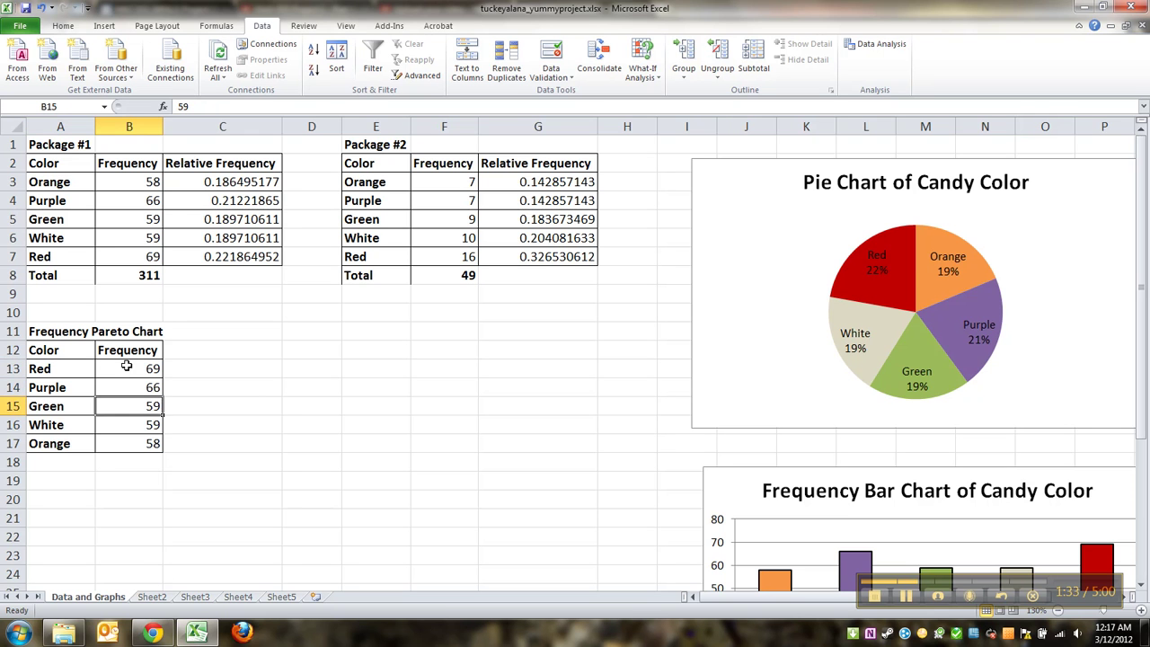
key("Left")
key("Down")
key("Right")
key("Up")
key("Down")
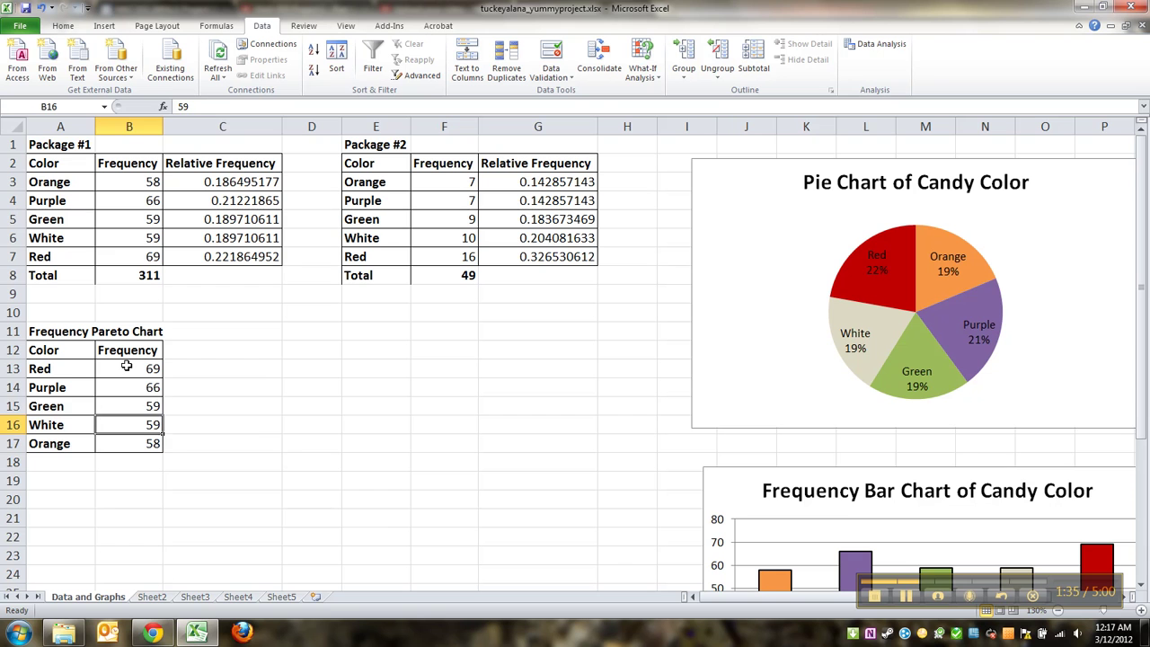
key("Left")
key("Down")
key("Right")
key("Up")
key("Up")
key("Up")
key("Up")
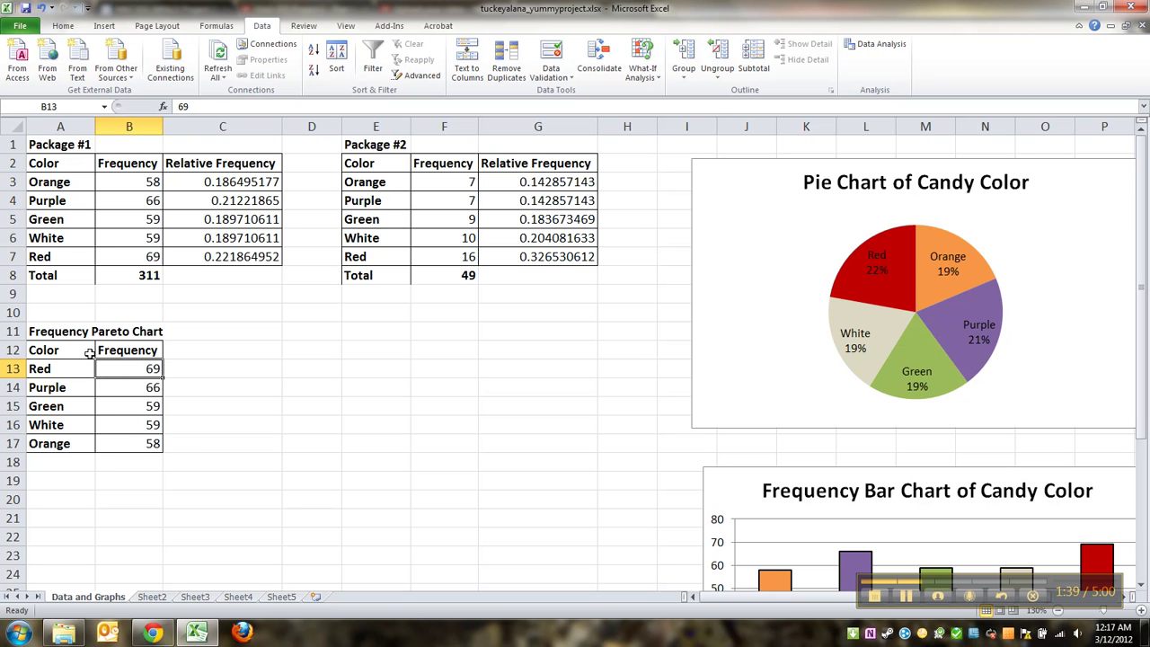
left_click_drag(90, 355, 131, 452)
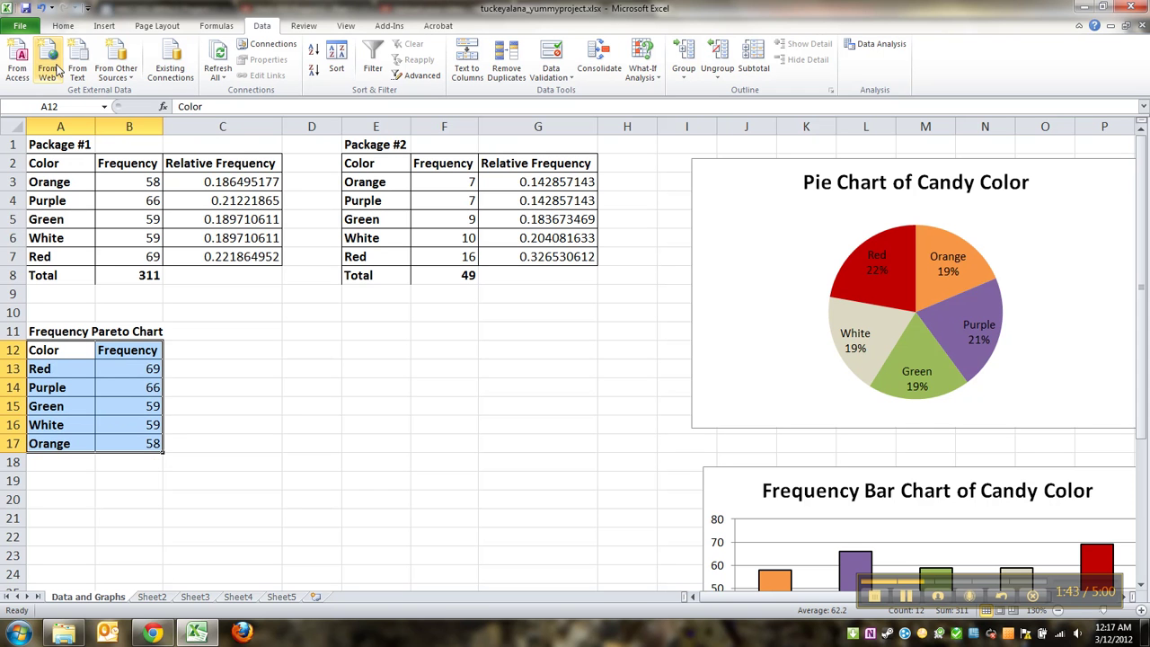
left_click_drag(69, 372, 115, 451)
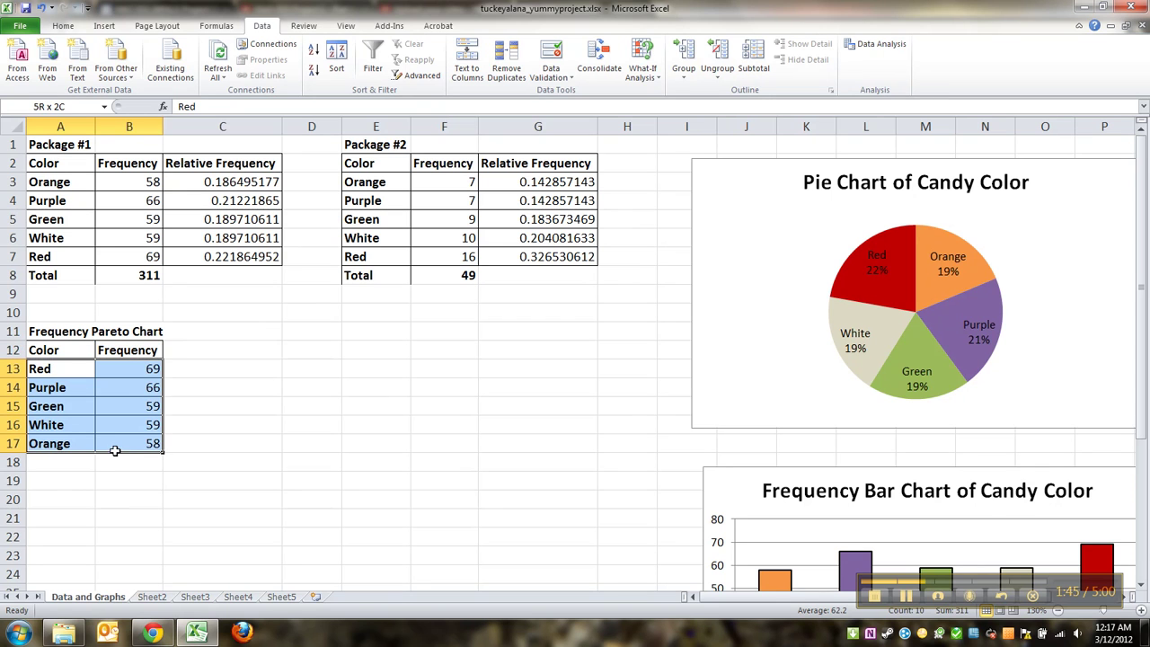
Insert a clustered column chart of A13:B17 and delete its Series1 legend
left_click(105, 27)
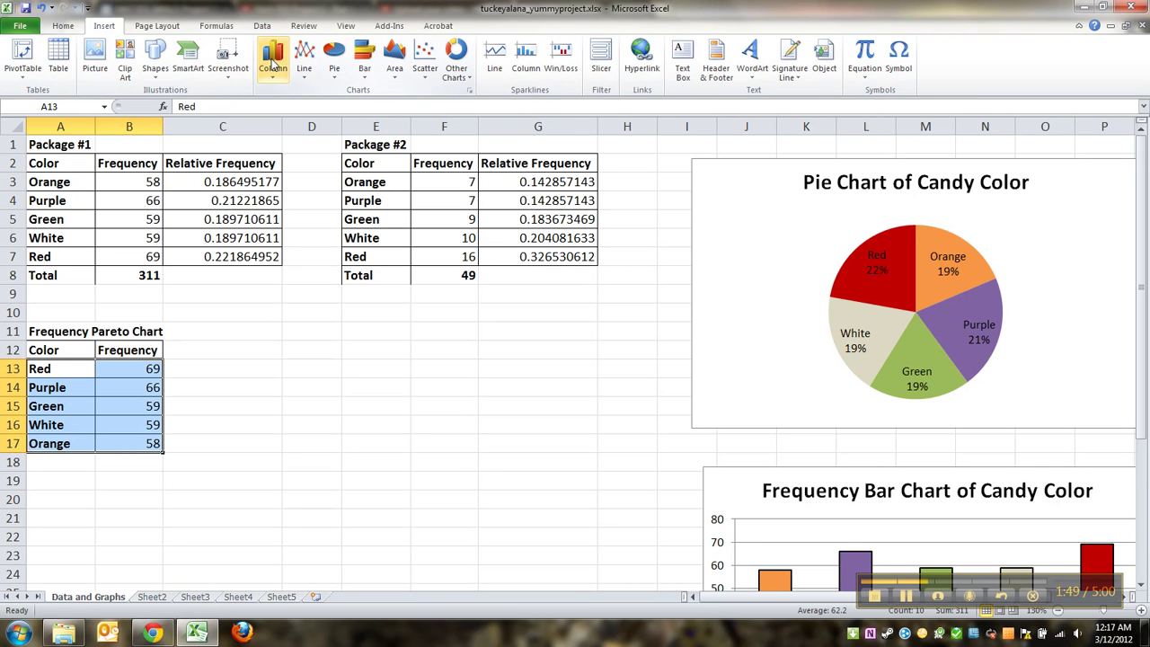
left_click(273, 63)
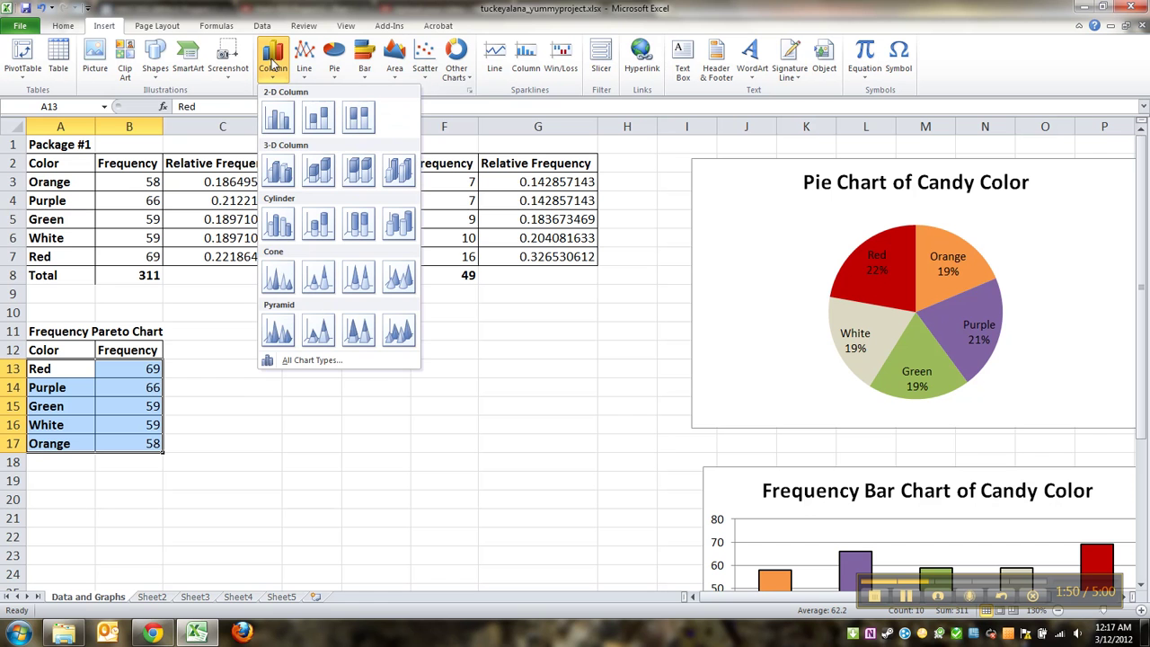
left_click(278, 119)
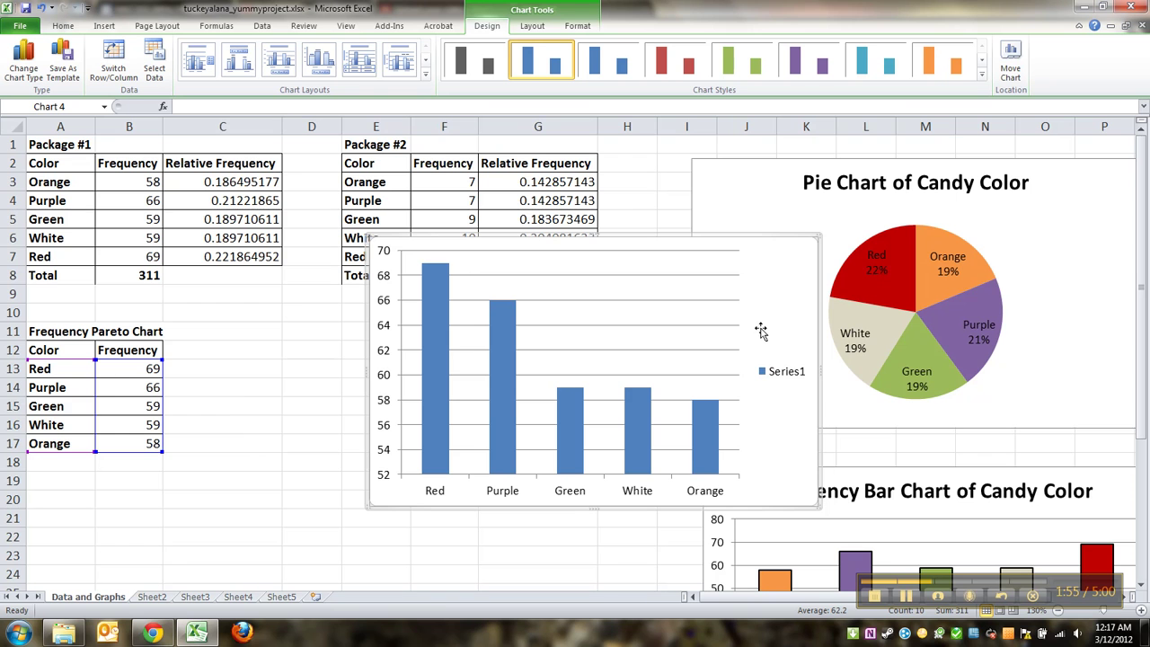
left_click(778, 377)
key("Delete")
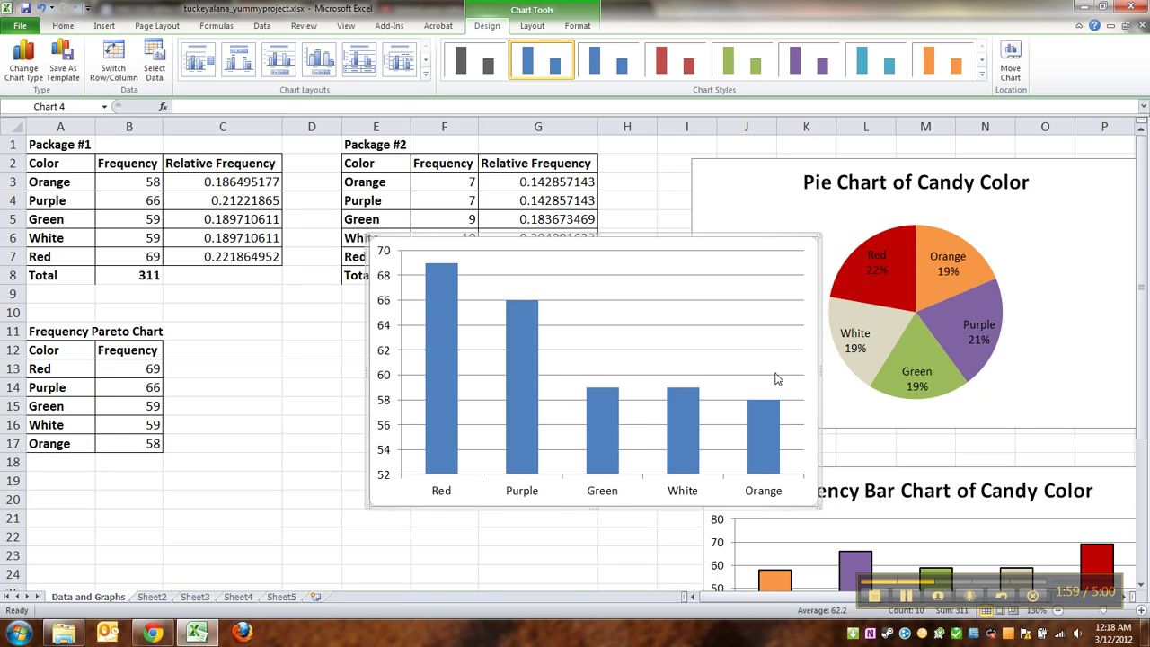
Add the title 'Frequency Pareto Chart of Candy Color' above the Pareto column chart
left_click(532, 25)
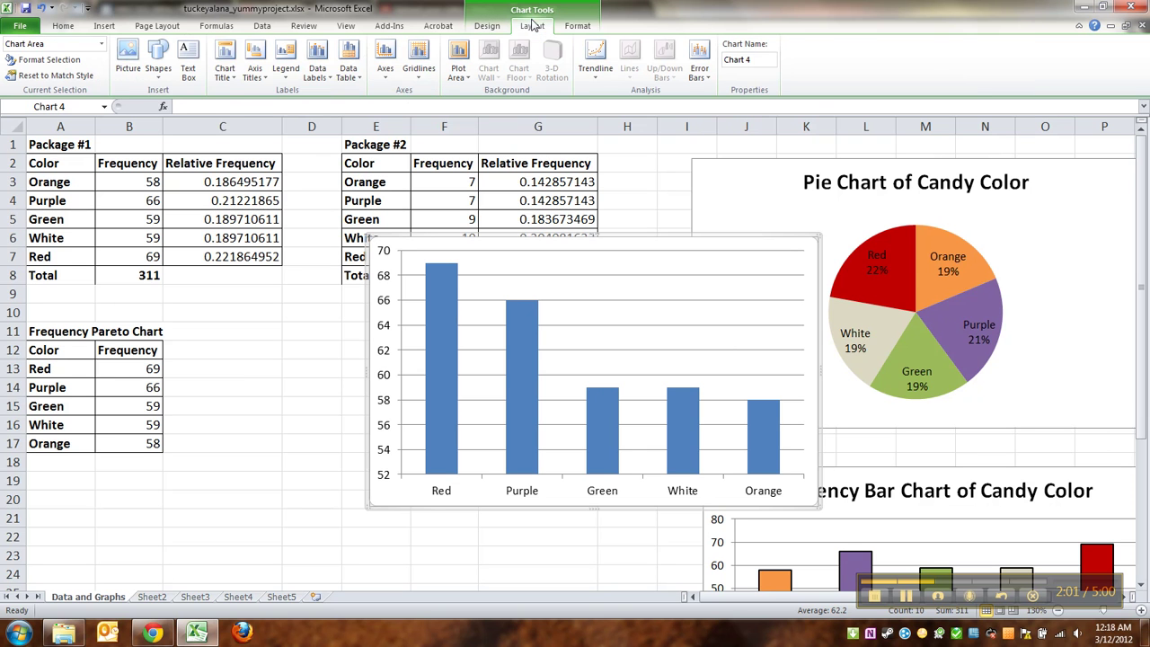
left_click(227, 65)
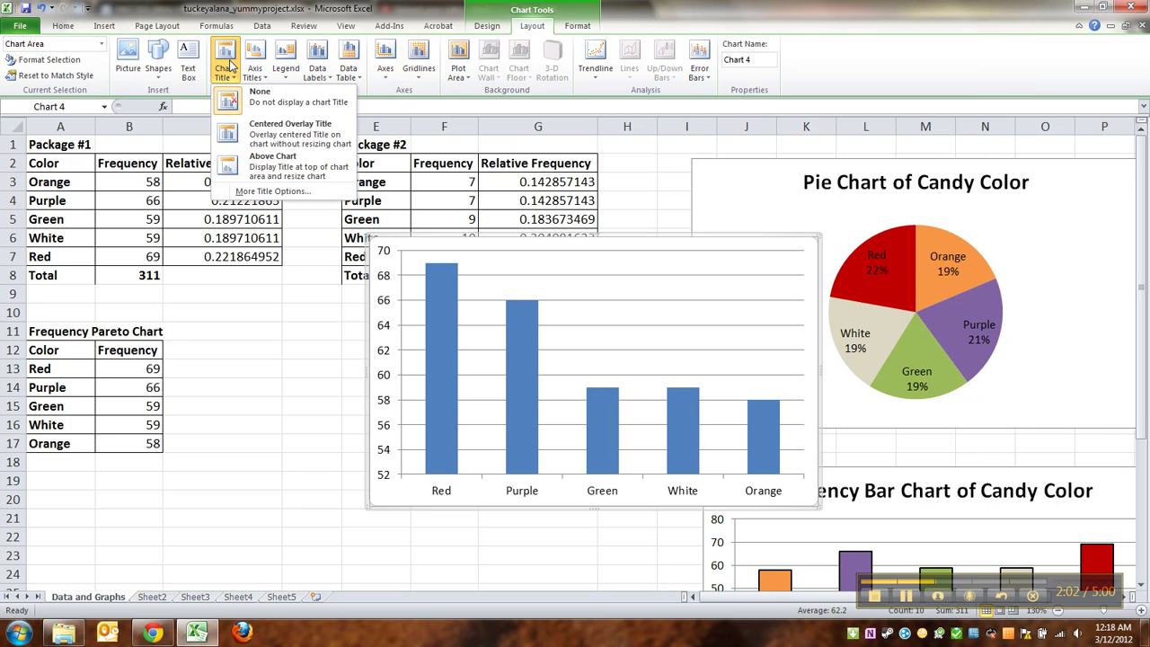
left_click(255, 162)
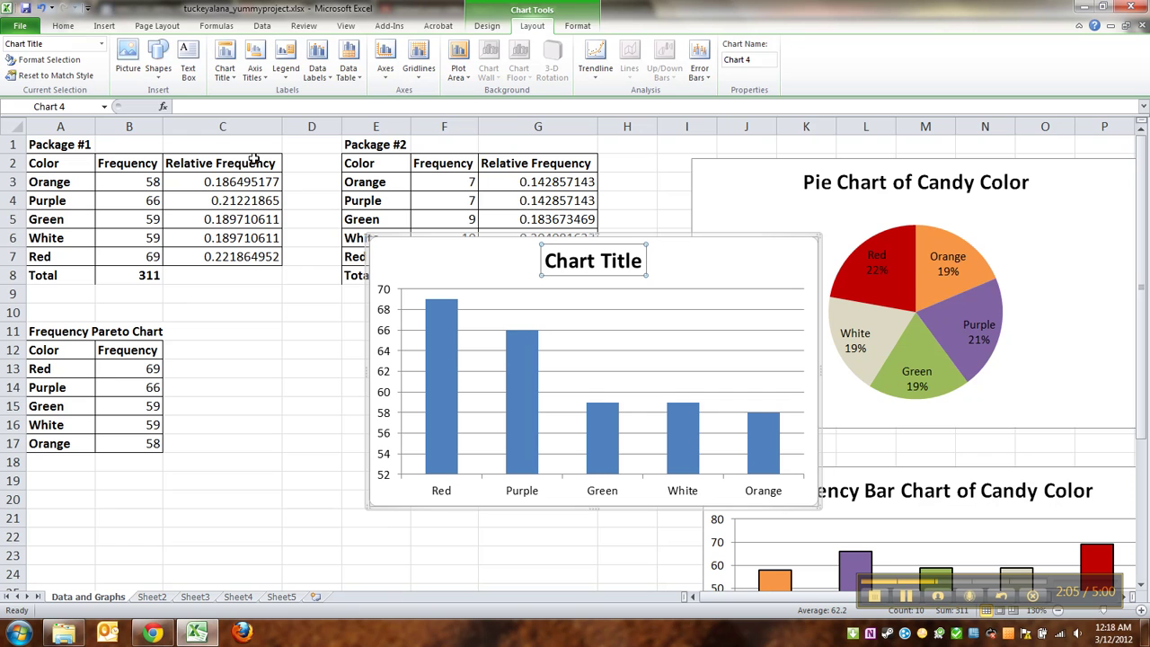
type("Frequency Paret")
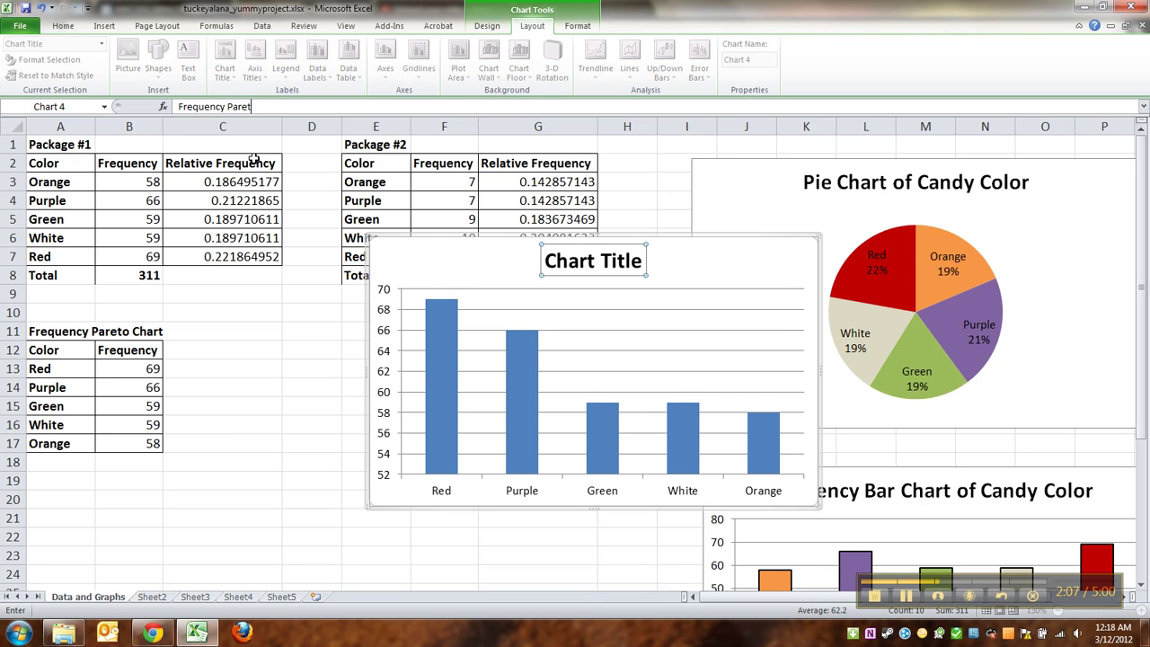
type("o Chart of Candy Color")
key("Return")
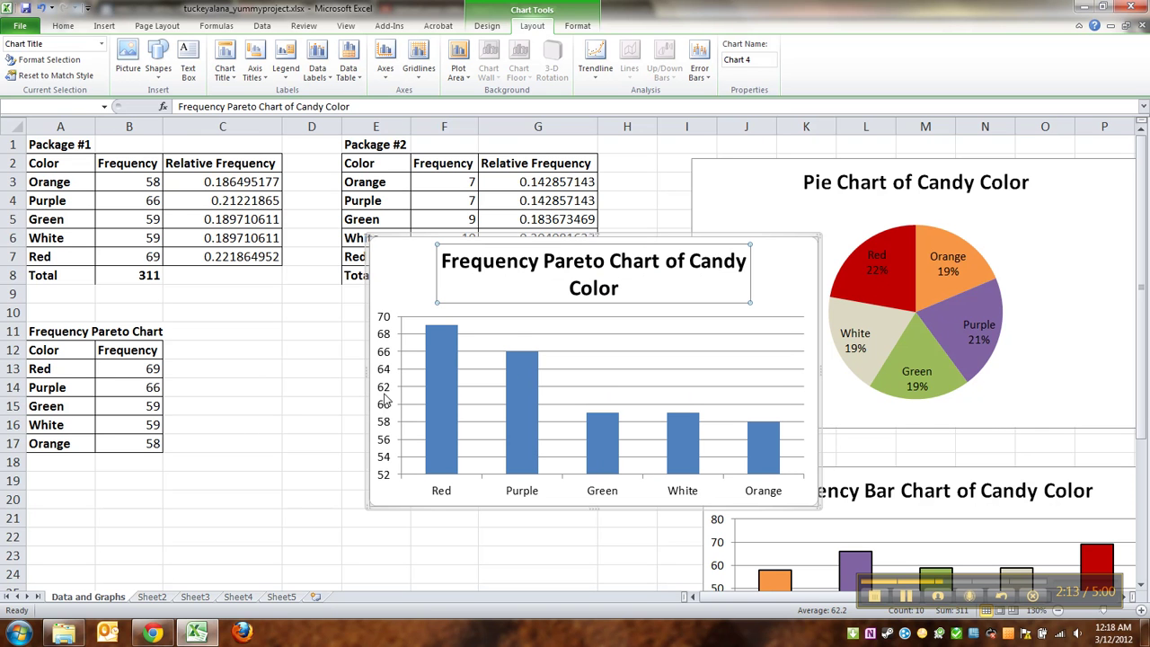
left_click(391, 355)
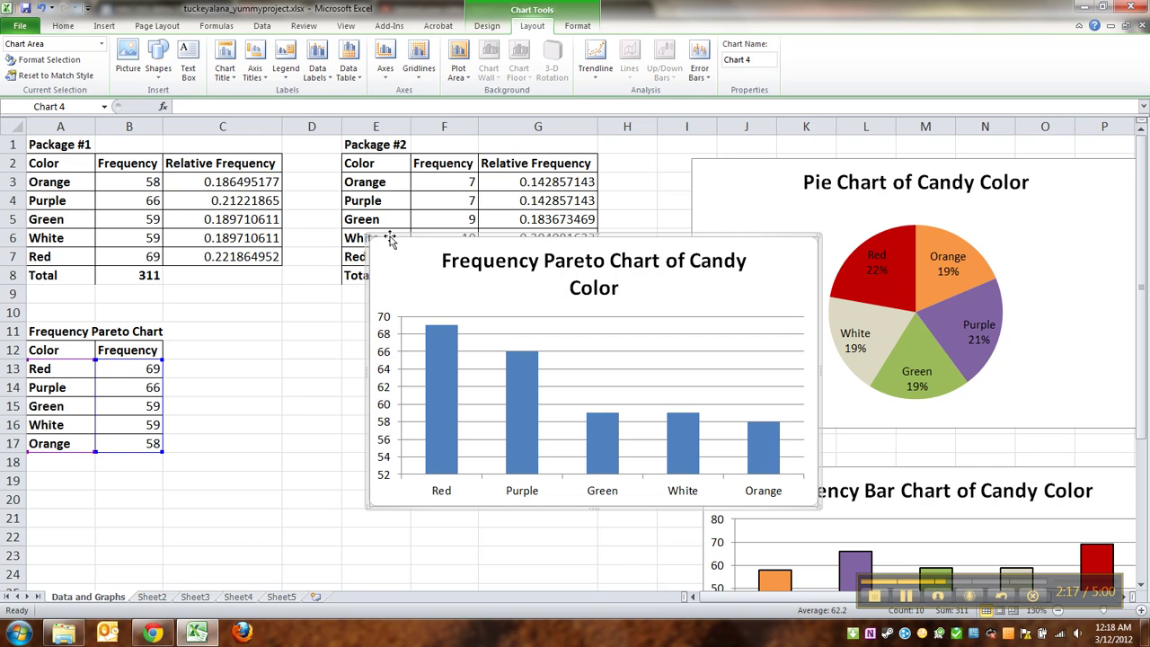
Move the Pareto chart down-left and fix its vertical axis minimum at 0
left_click_drag(391, 238, 242, 307)
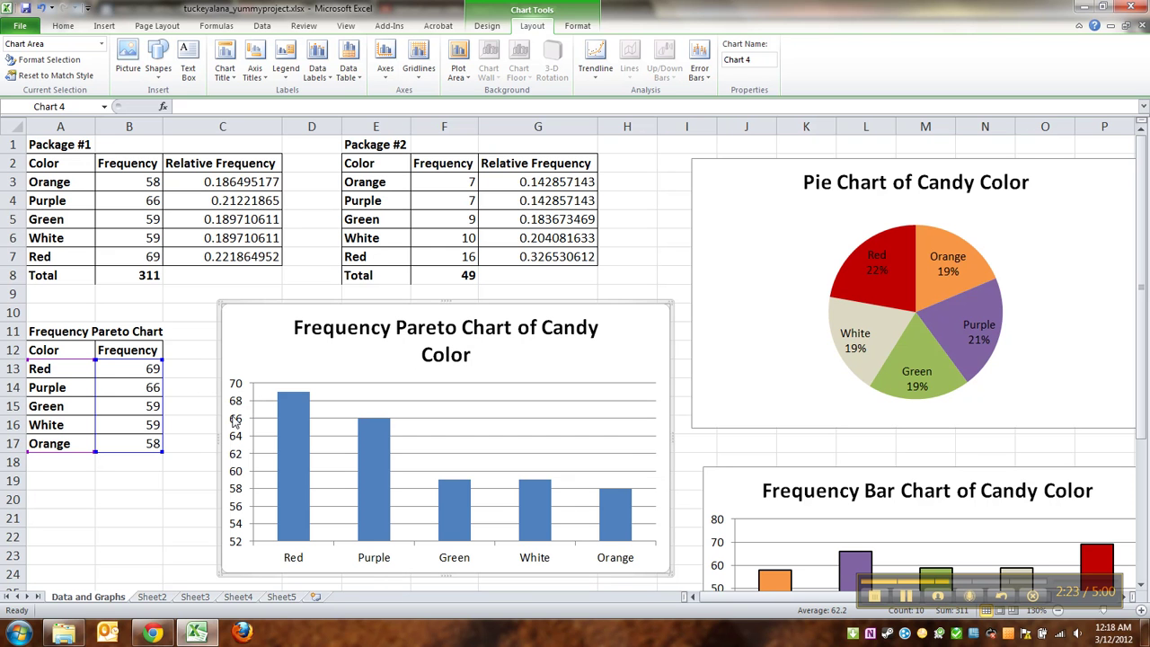
left_click(236, 420)
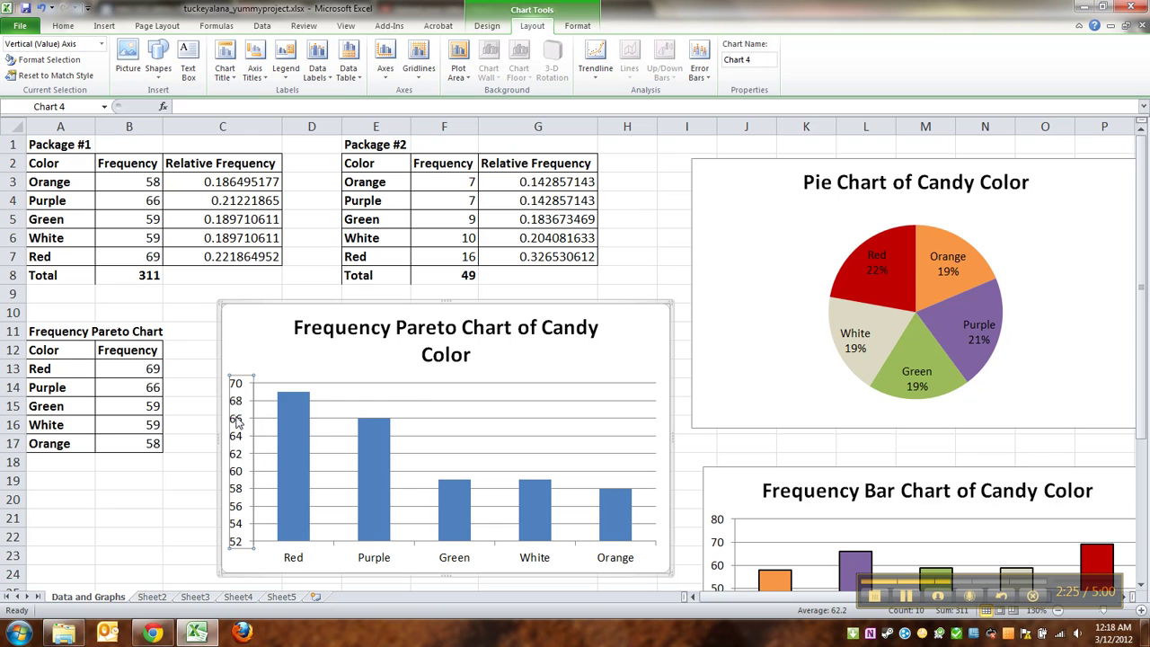
right_click(239, 421)
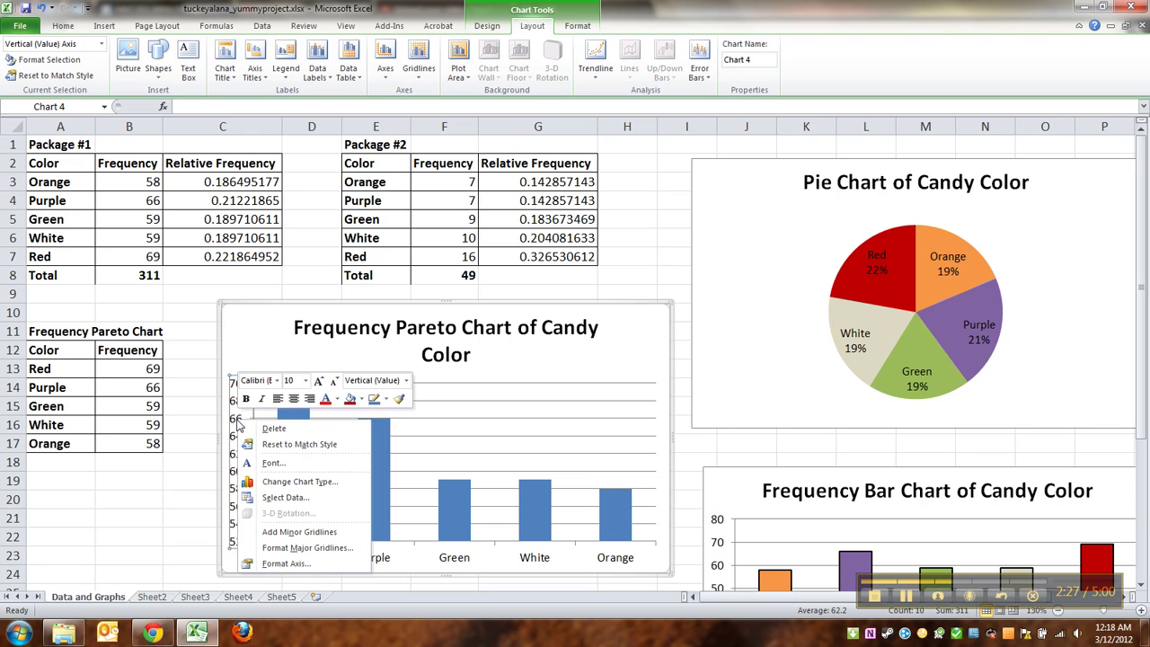
left_click(284, 564)
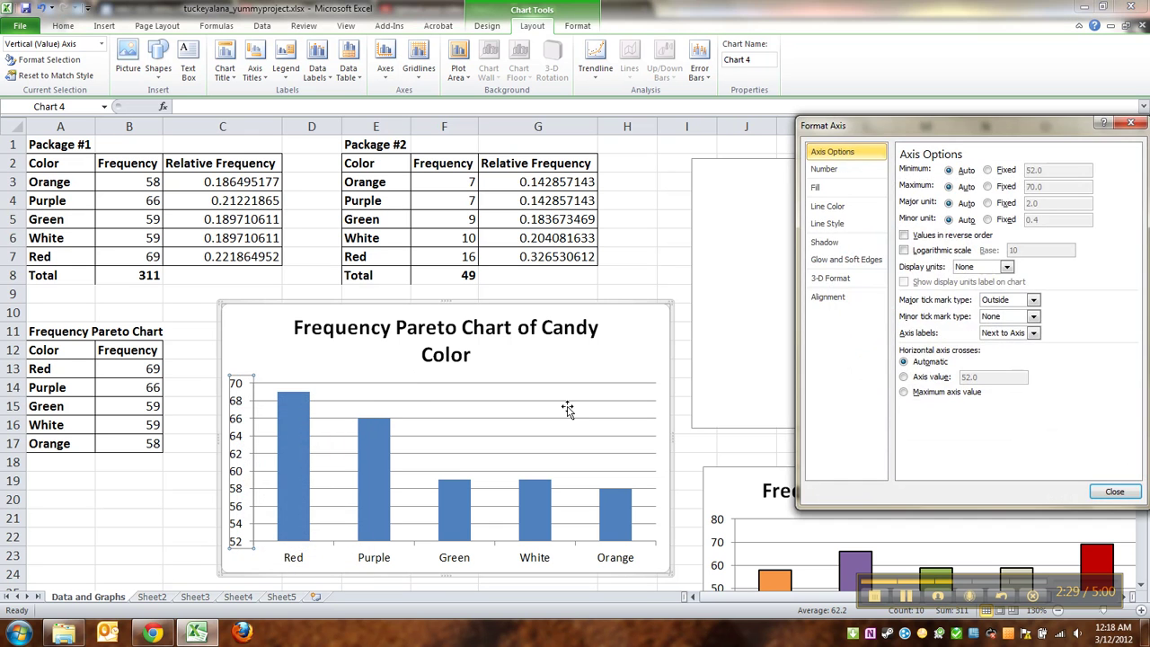
left_click_drag(987, 137, 804, 160)
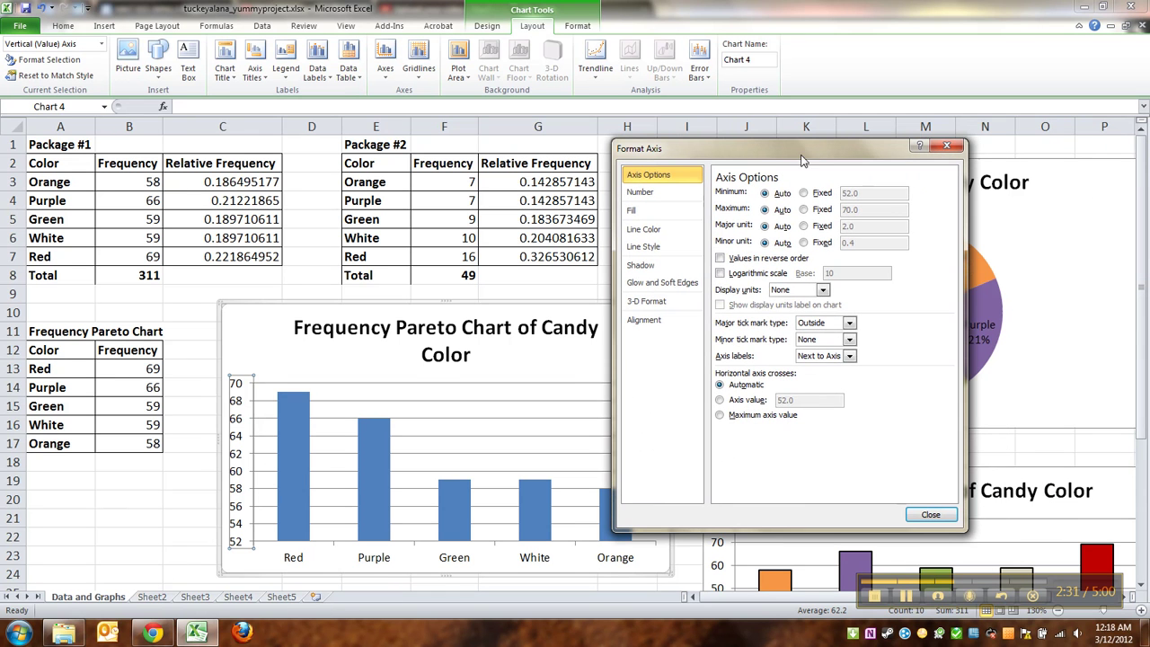
left_click(804, 194)
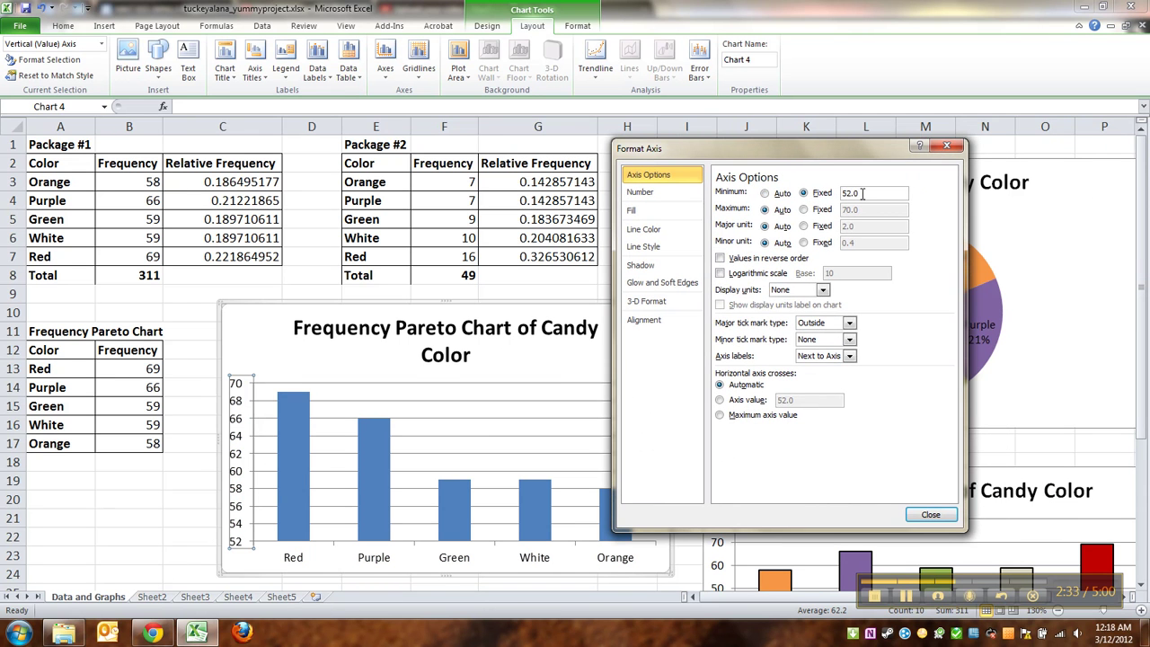
type("0")
key("Return")
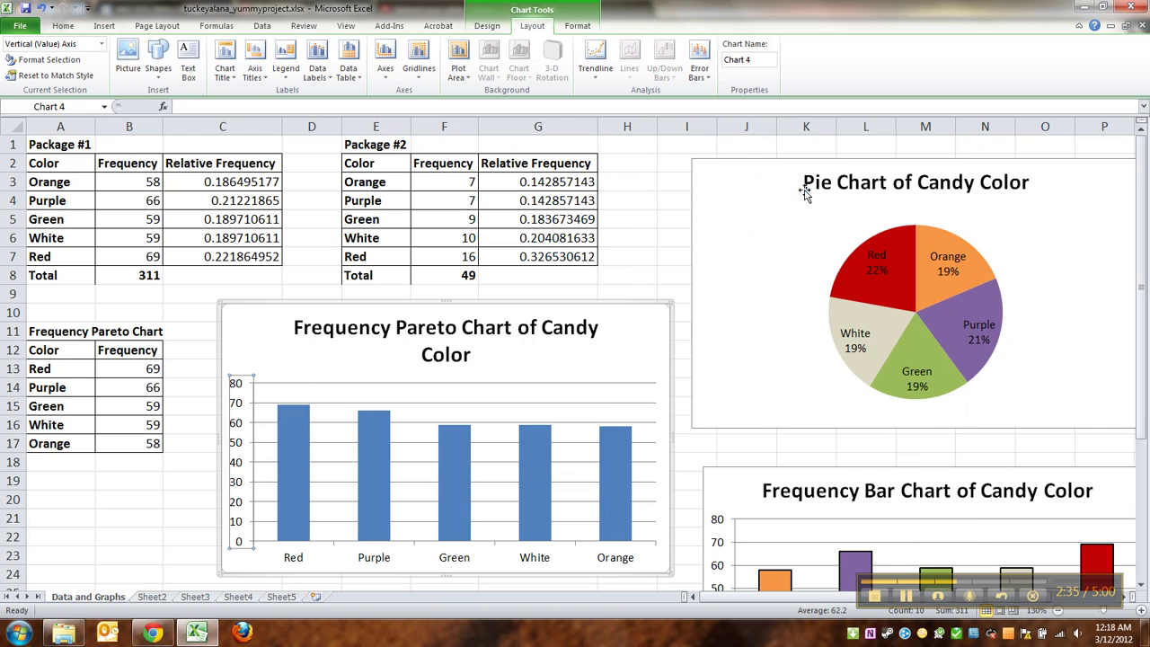
left_click(609, 324)
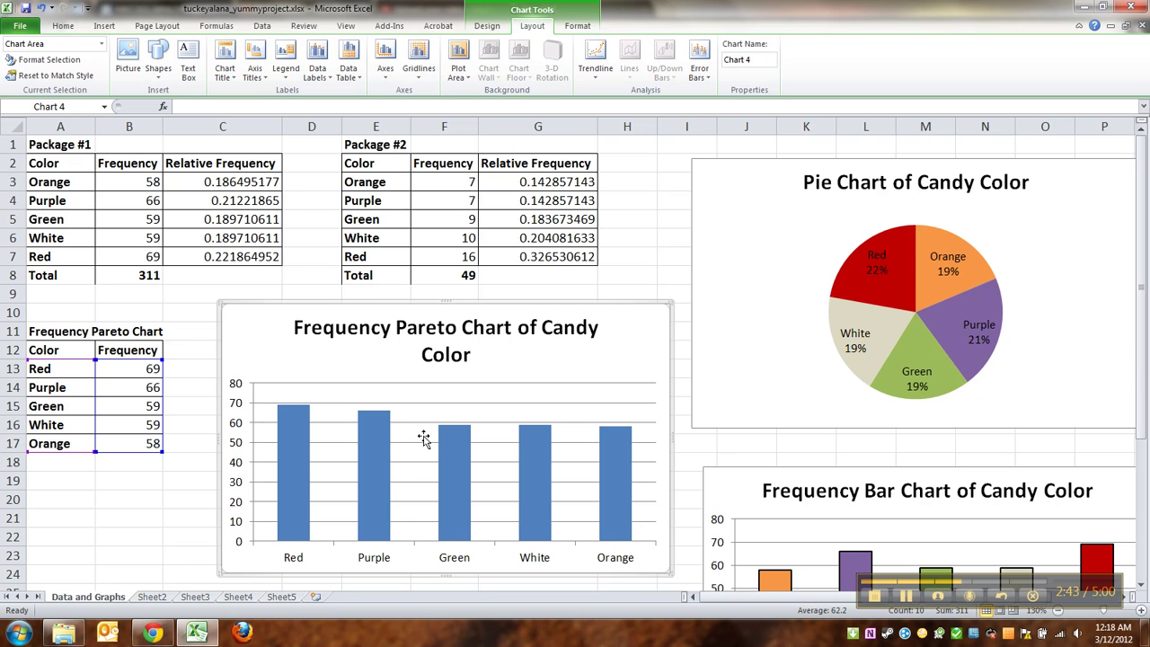
Drag the Pareto chart down to rows 18–33 beside the Frequency Bar Chart
scroll(449, 431, "down", 2)
scroll(449, 428, "down", 4)
scroll(449, 428, "up", 4)
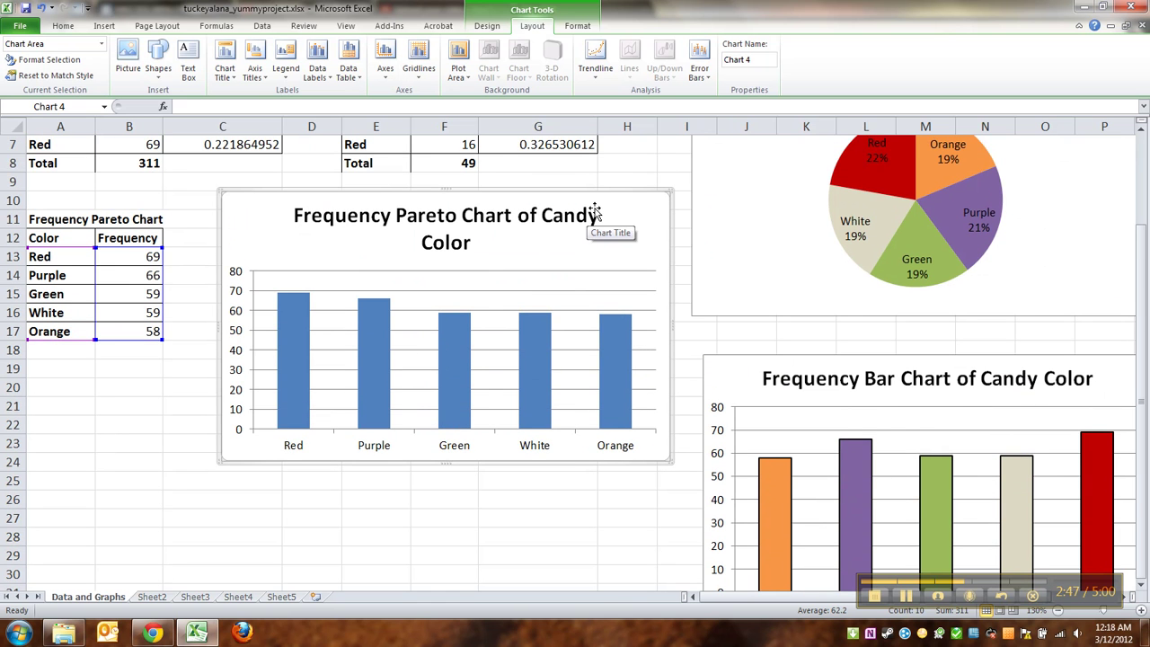
left_click_drag(599, 192, 604, 356)
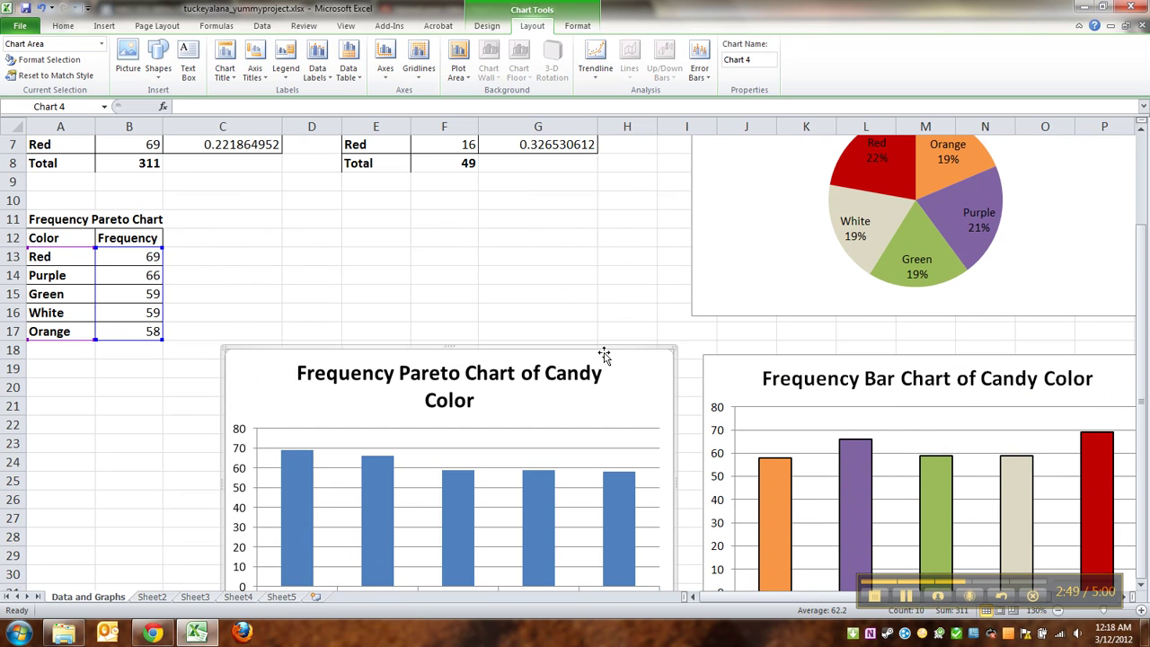
scroll(605, 355, "down", 4)
scroll(608, 362, "up", 2)
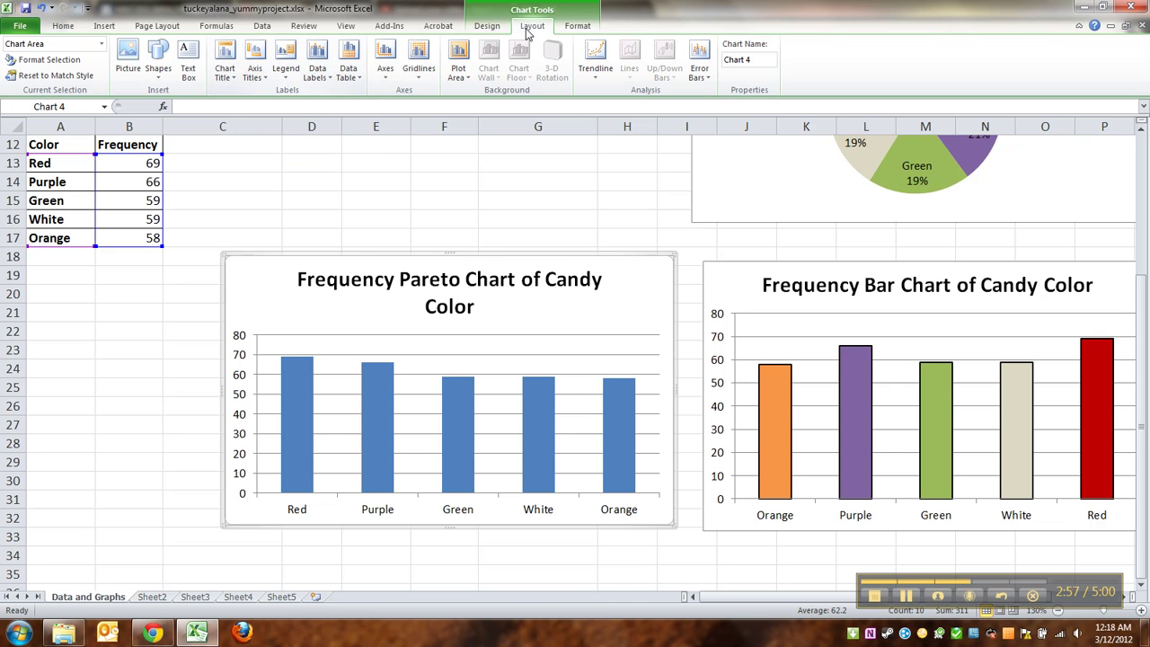
Add the title 'Candy Color' below the Pareto chart's horizontal axis
left_click(255, 70)
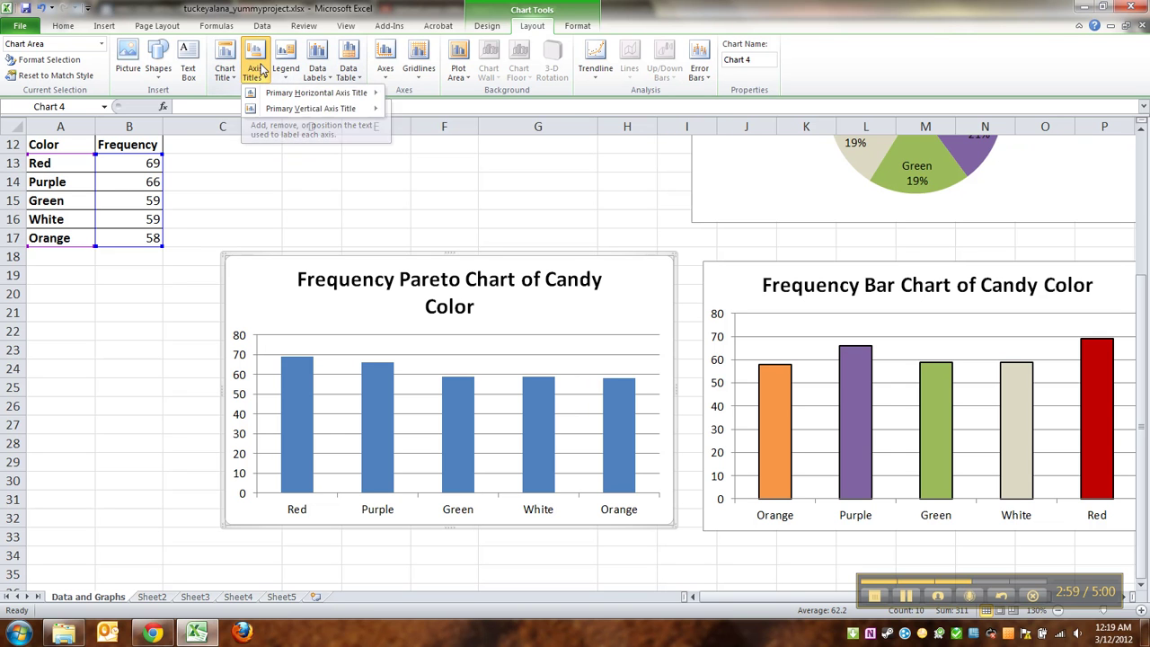
mouse_move(269, 93)
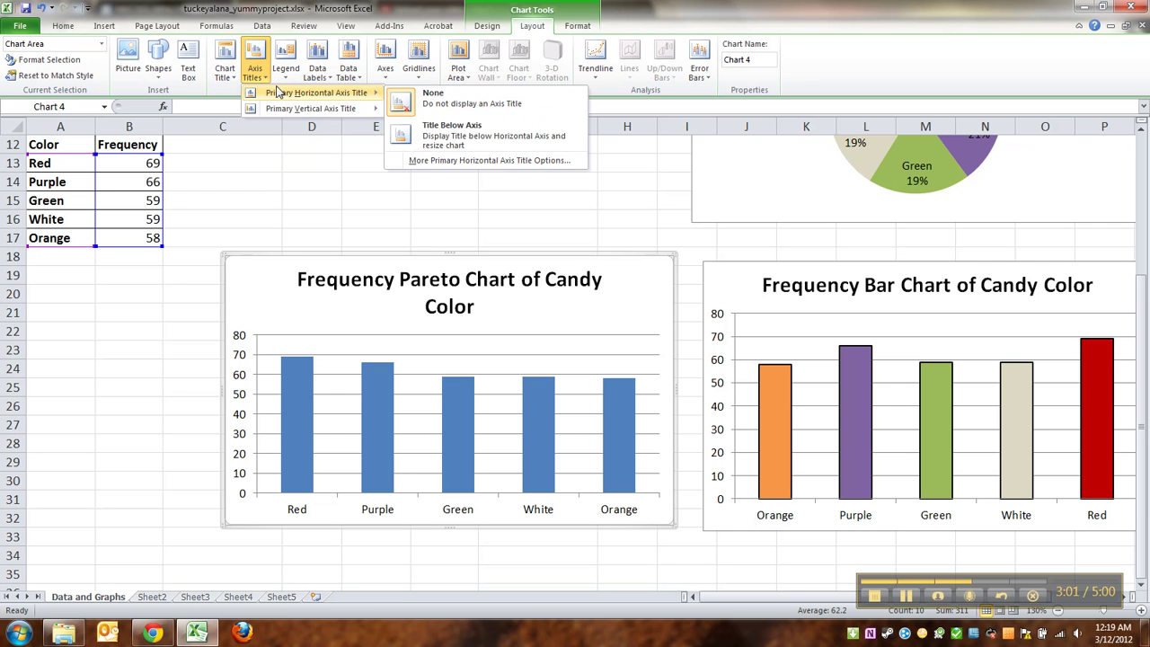
left_click(456, 136)
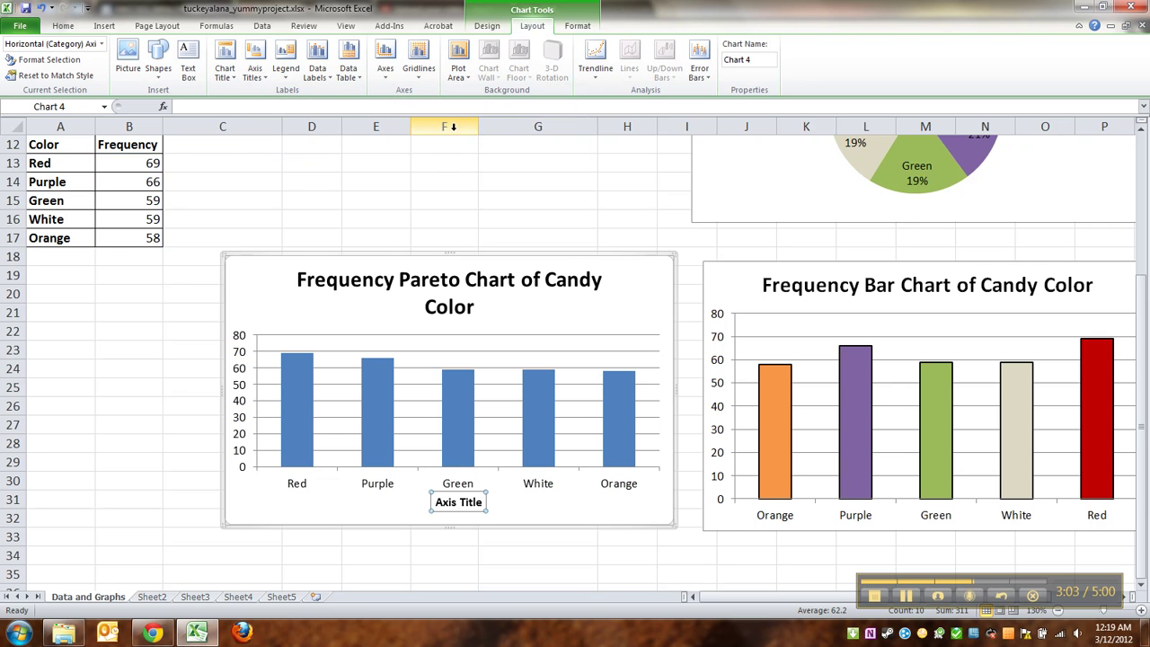
type("Candy Color")
key("Return")
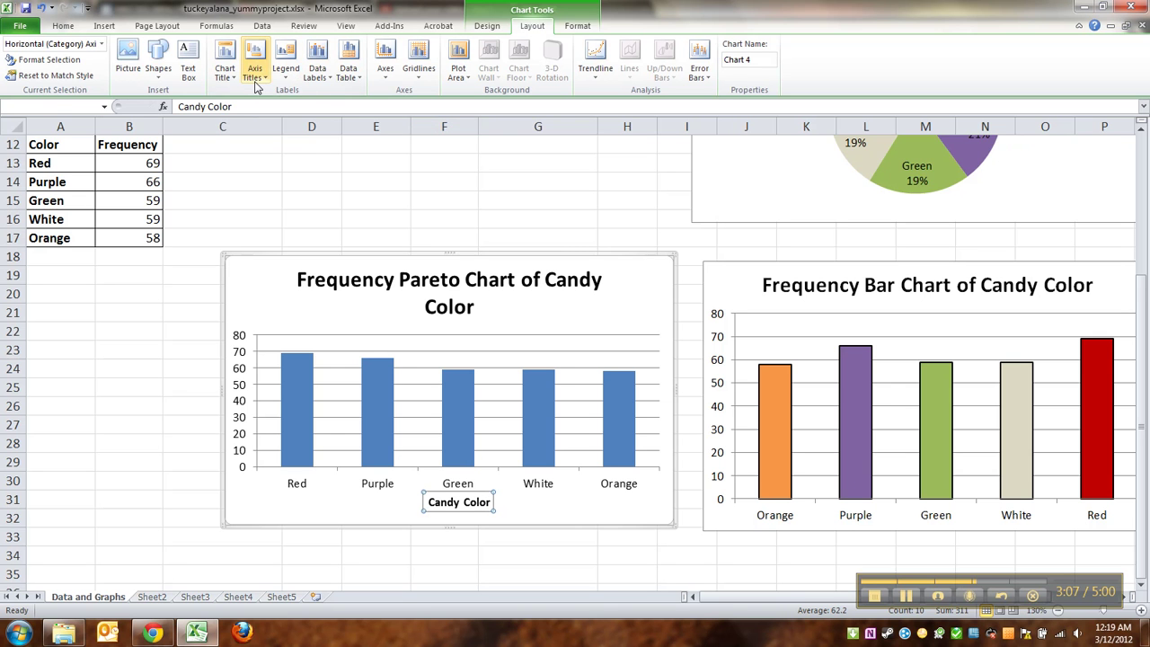
Add a rotated 'Frequency' title to the Pareto chart's vertical axis
left_click(256, 86)
mouse_move(310, 108)
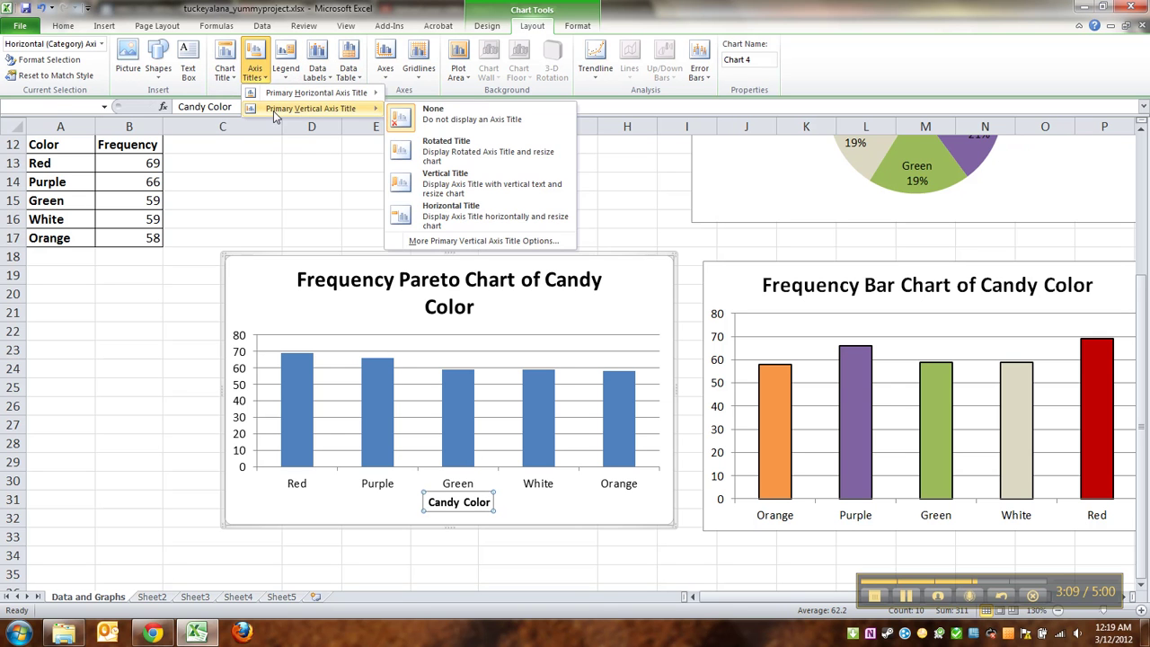
left_click(451, 159)
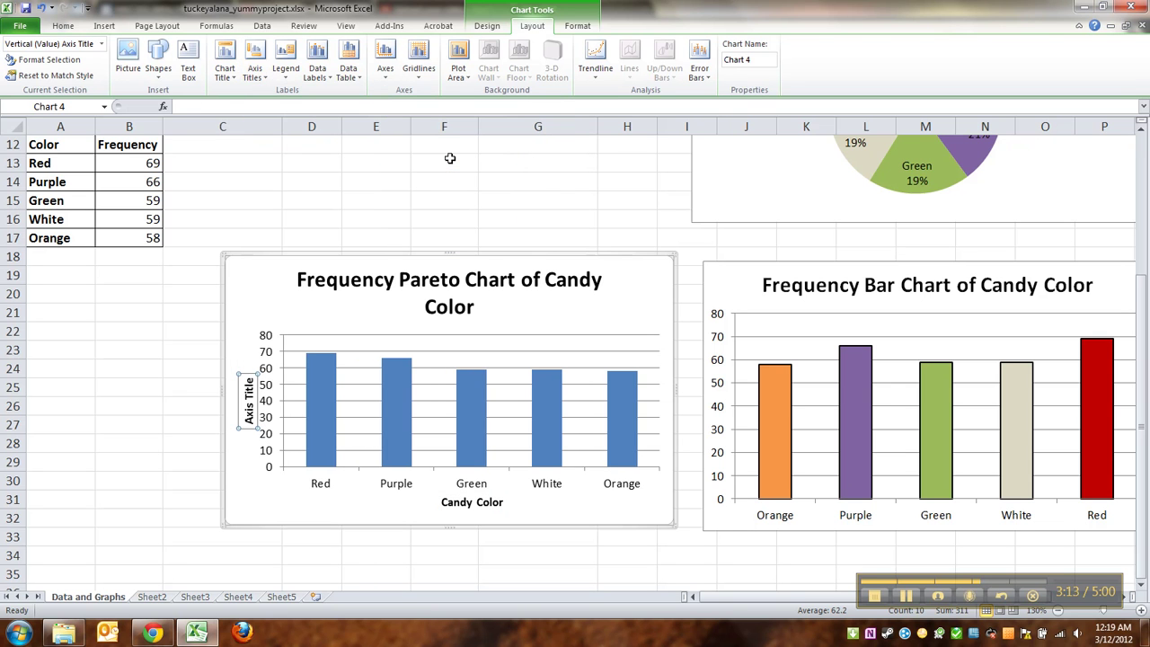
type("Frequency")
key("Return")
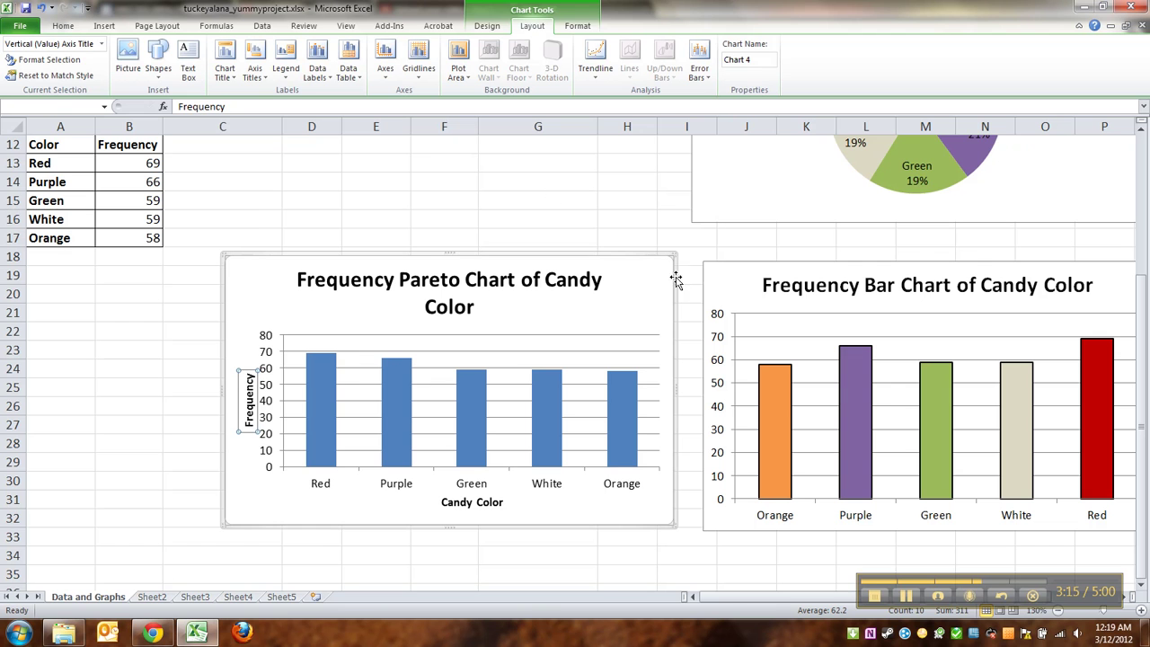
left_click(730, 278)
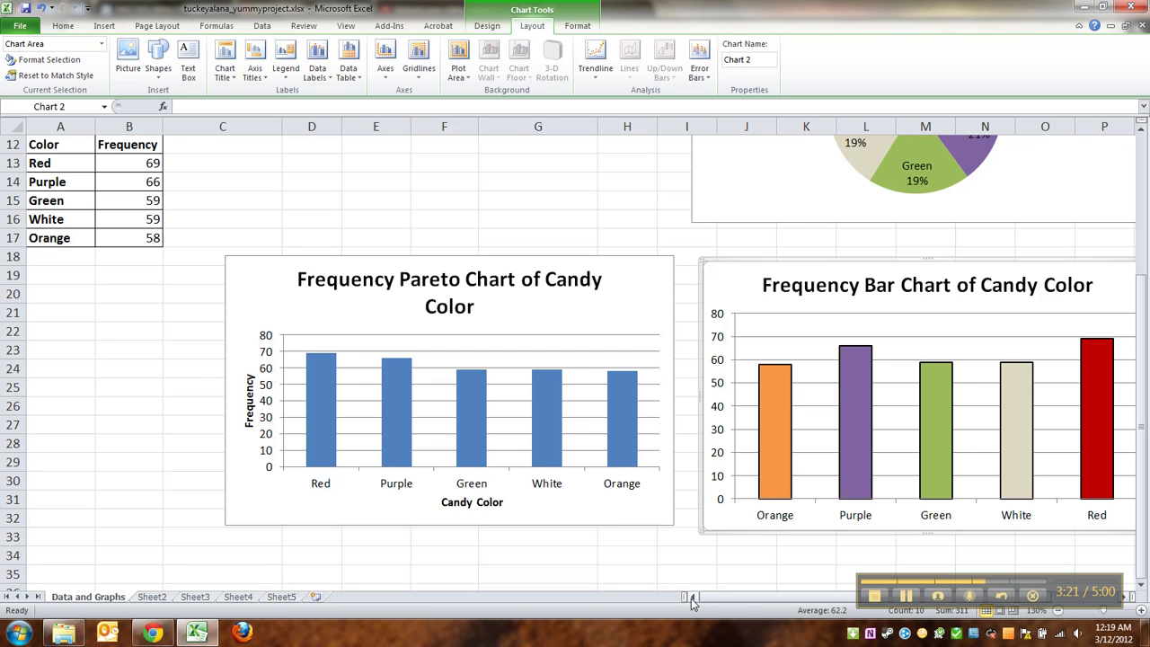
Add the title 'Candy Color' below the bar chart's horizontal axis
left_click_drag(720, 595, 730, 595)
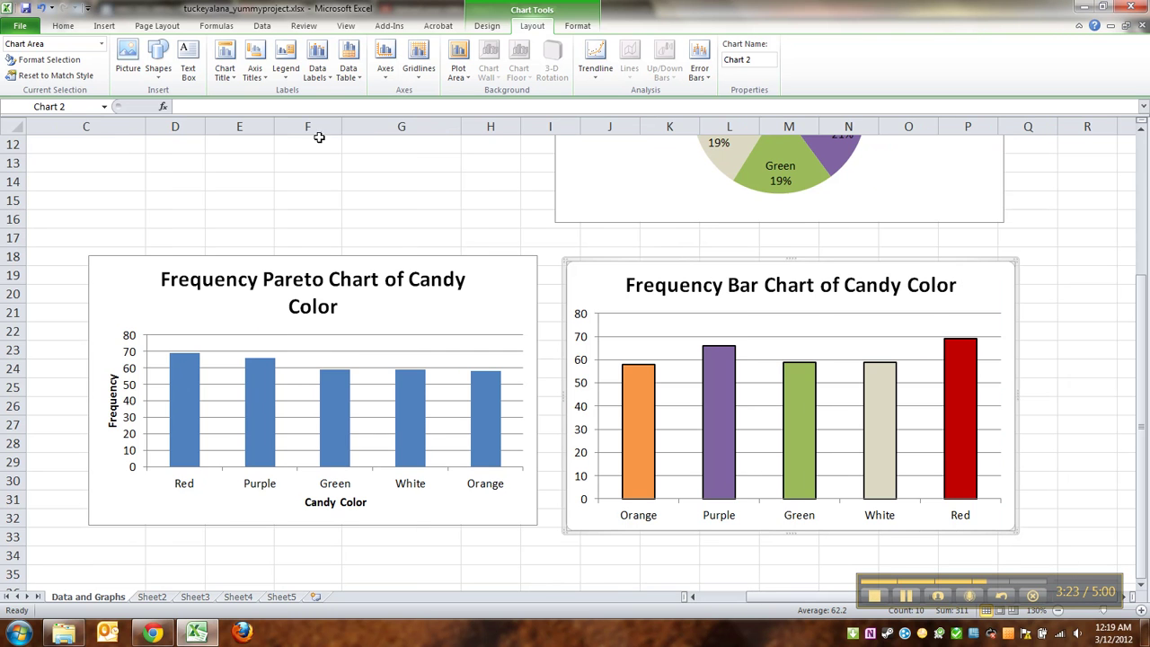
left_click(255, 67)
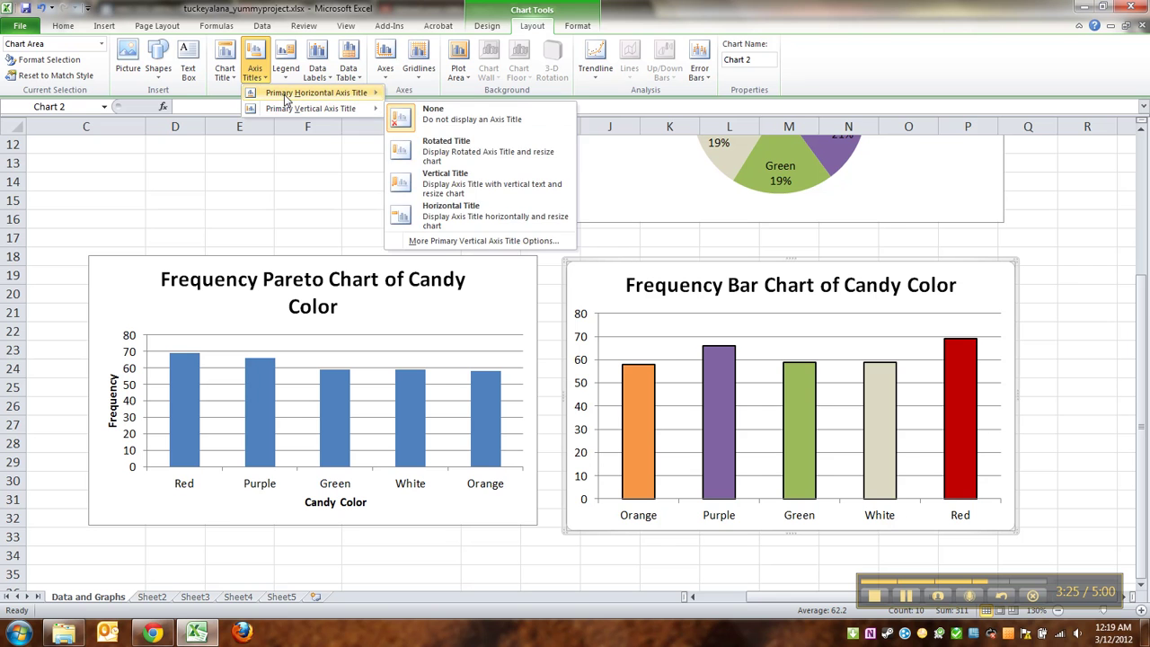
mouse_move(286, 95)
left_click(449, 126)
type("Ca")
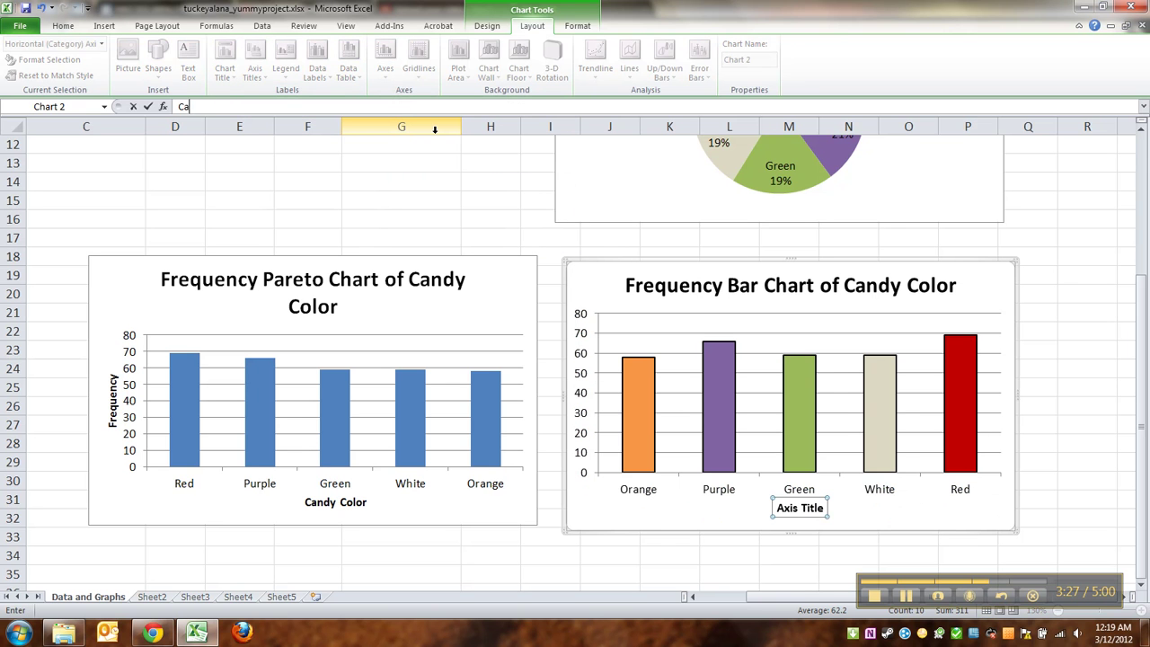
type("ndy Color")
key("Return")
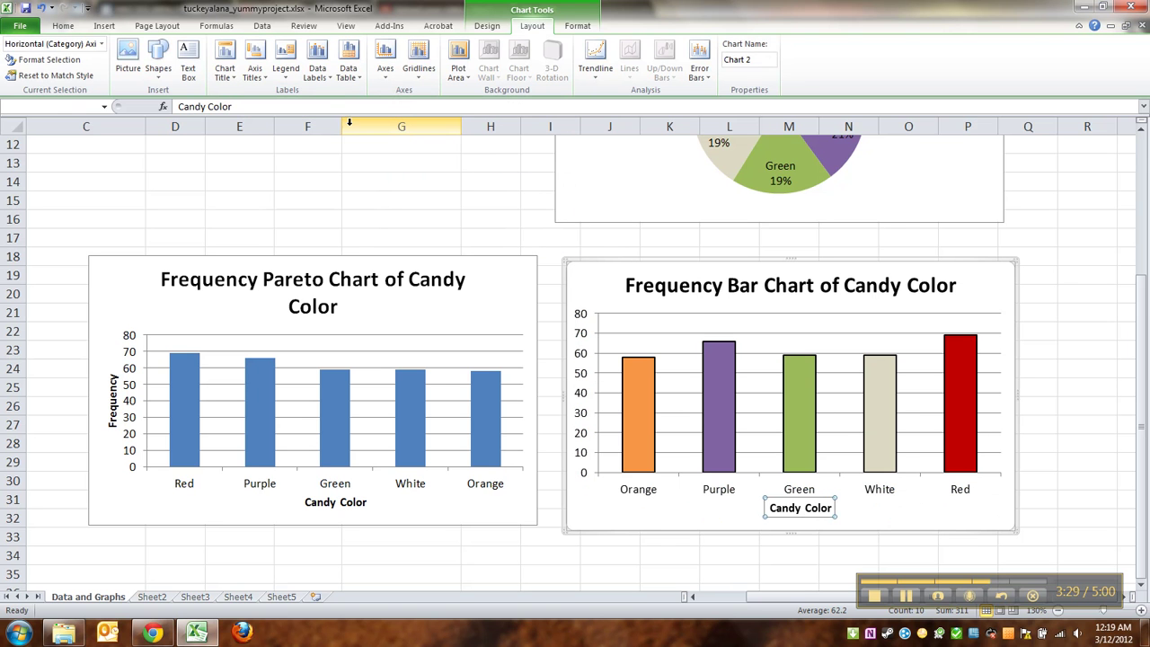
Add a rotated 'Frequency' title to the bar chart's vertical axis
left_click(263, 81)
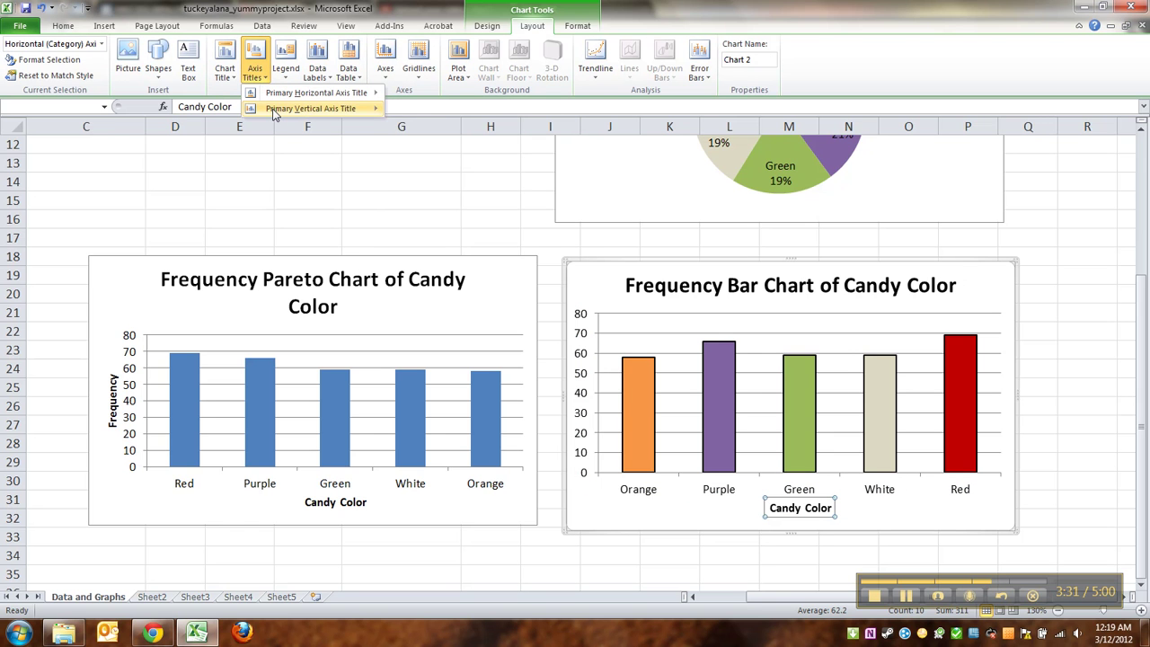
mouse_move(351, 108)
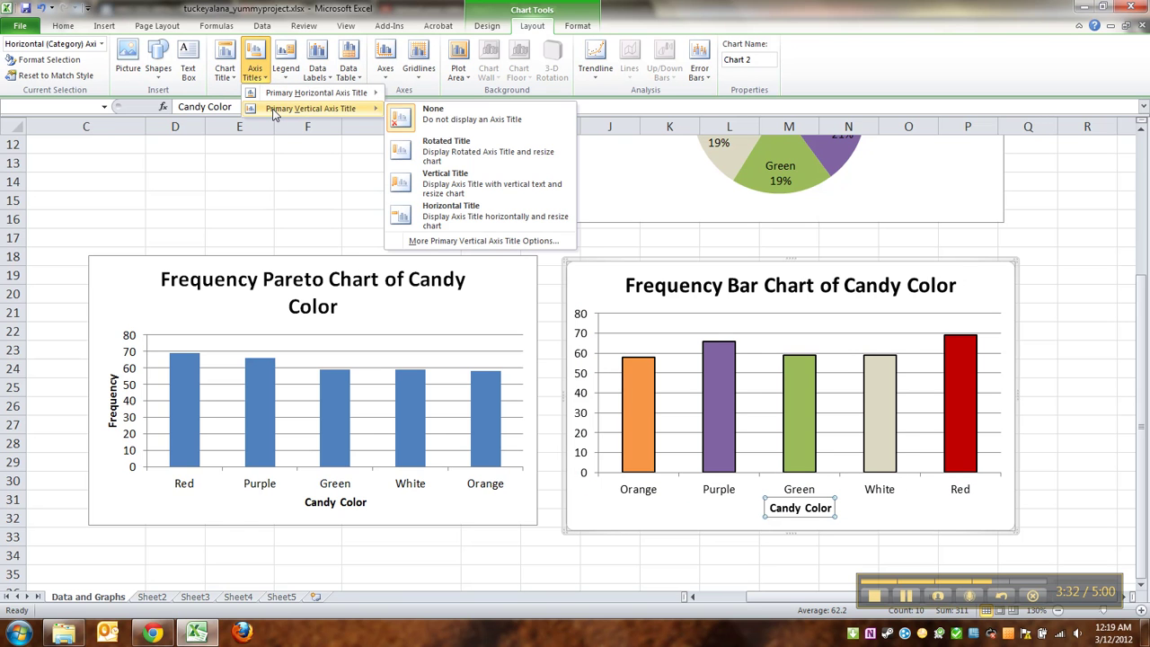
left_click(434, 153)
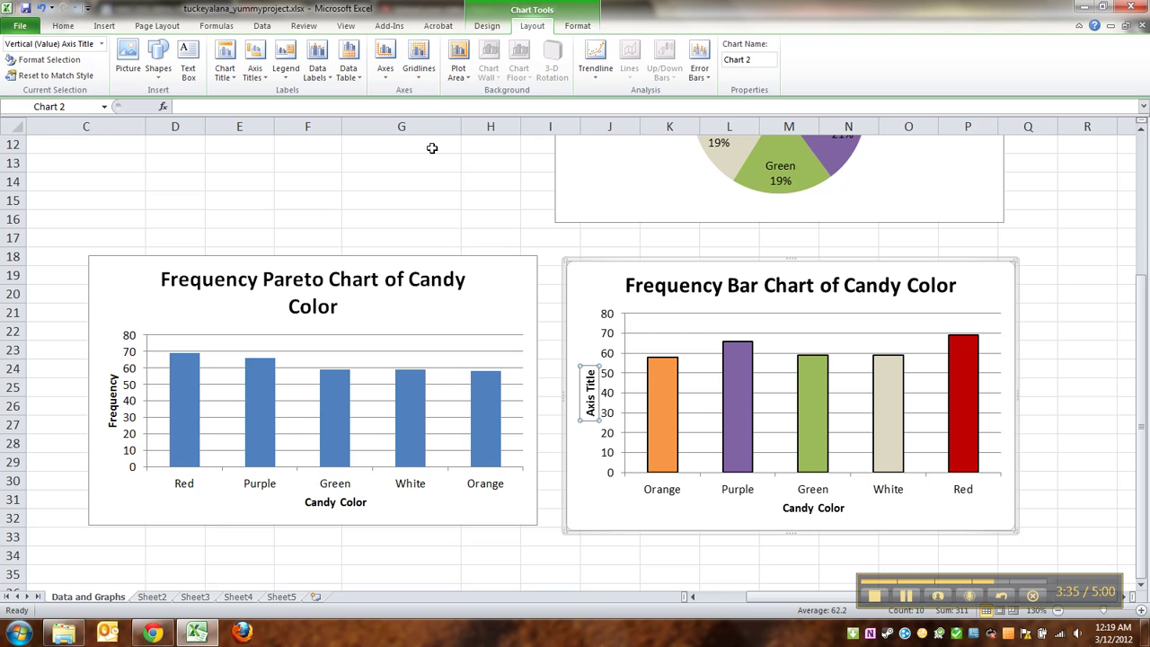
type("Frequency")
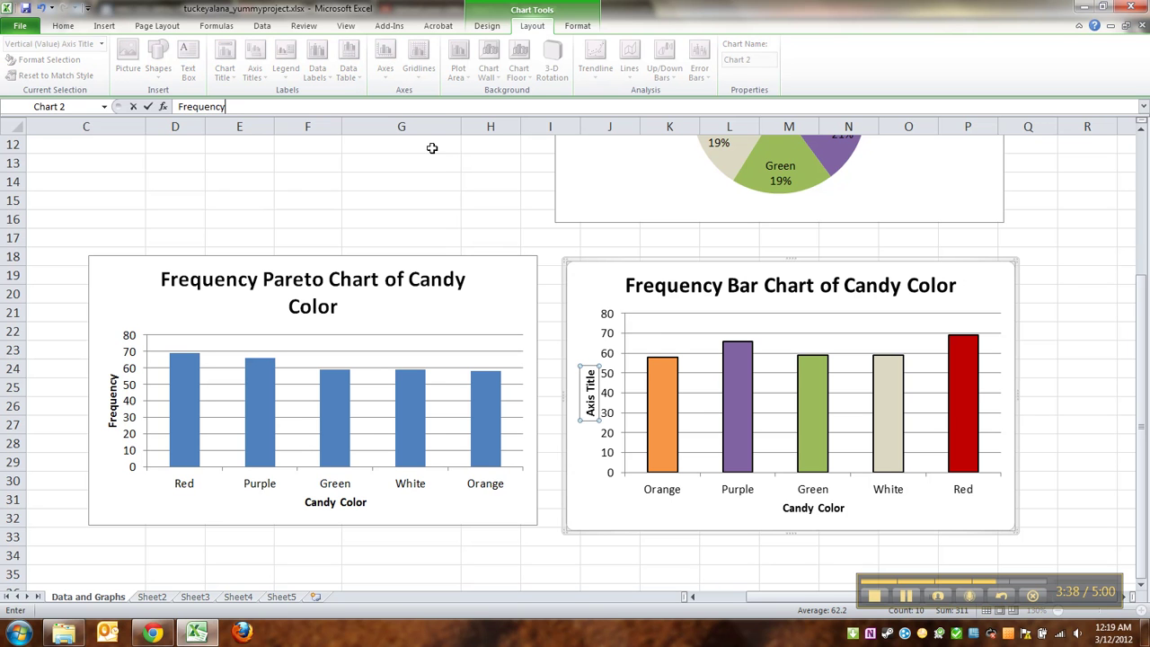
key("Return")
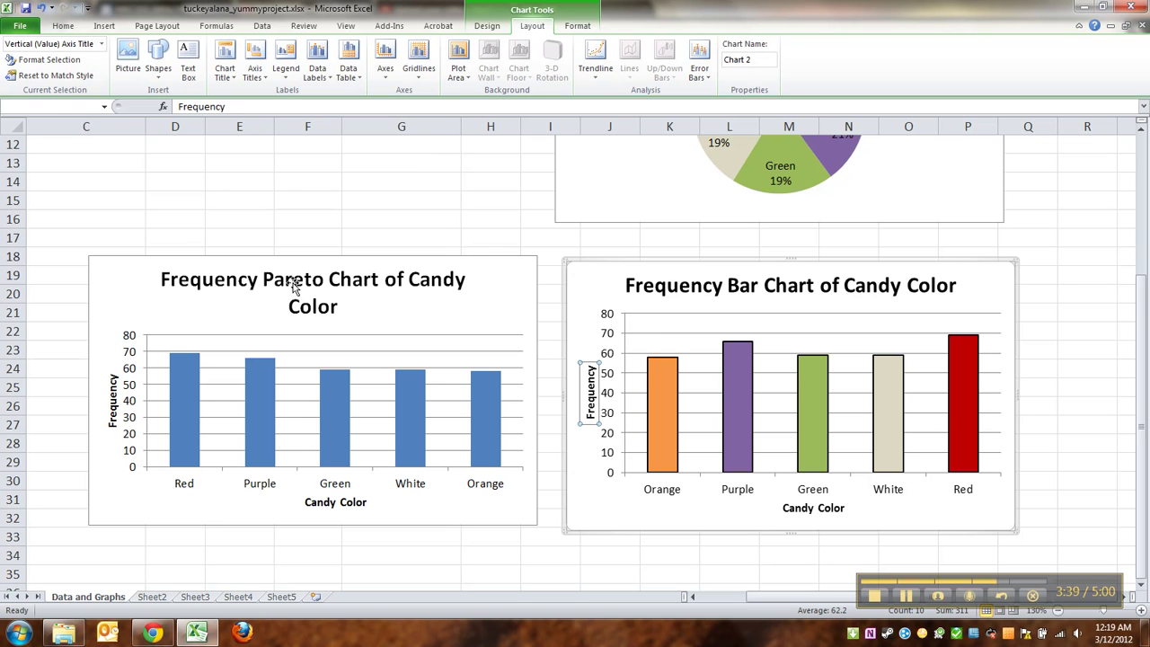
left_click(125, 284)
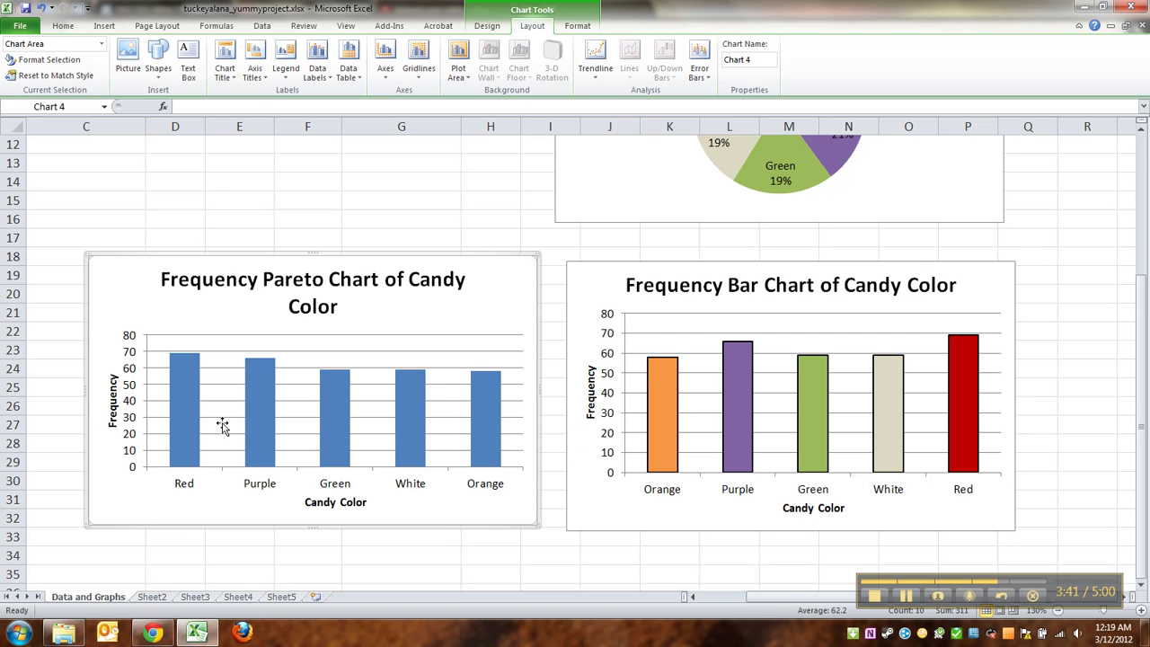
Fill the Pareto chart's Red bar with red
left_click(190, 427)
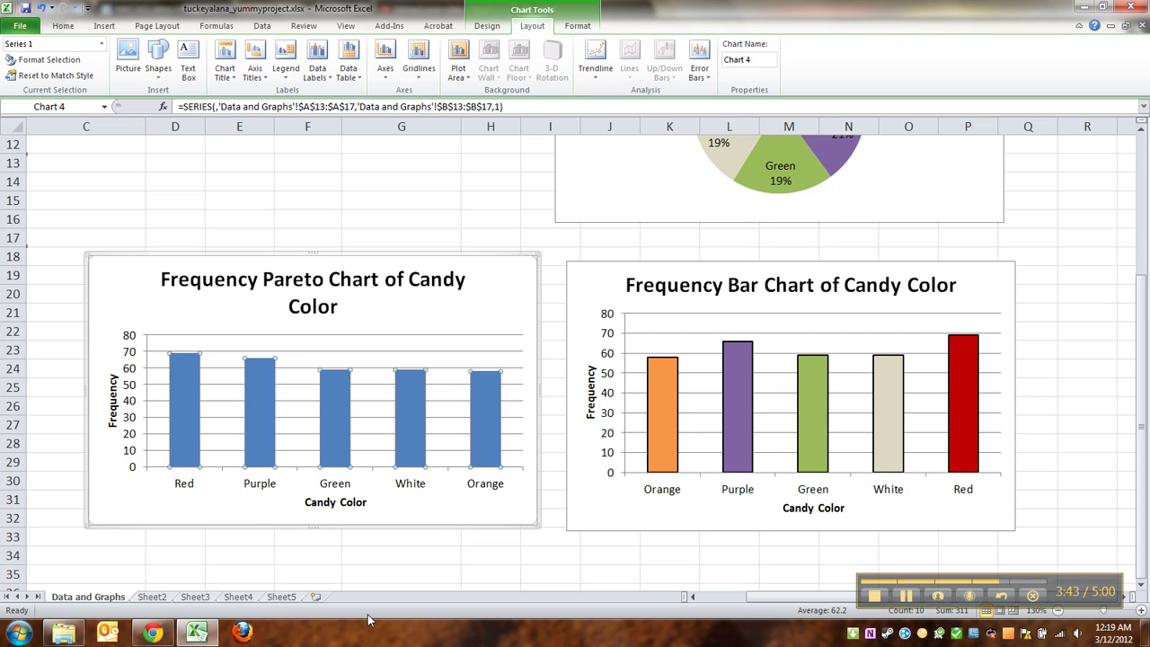
left_click(693, 597)
left_click(693, 596)
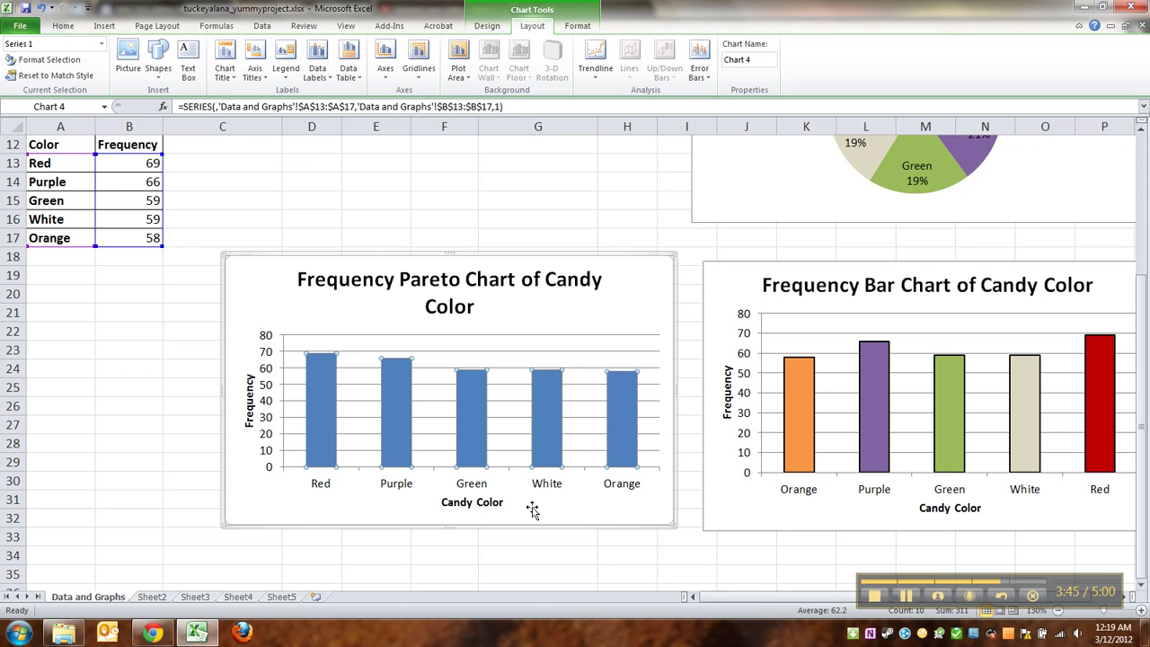
mouse_move(320, 363)
left_click(321, 383)
right_click(321, 383)
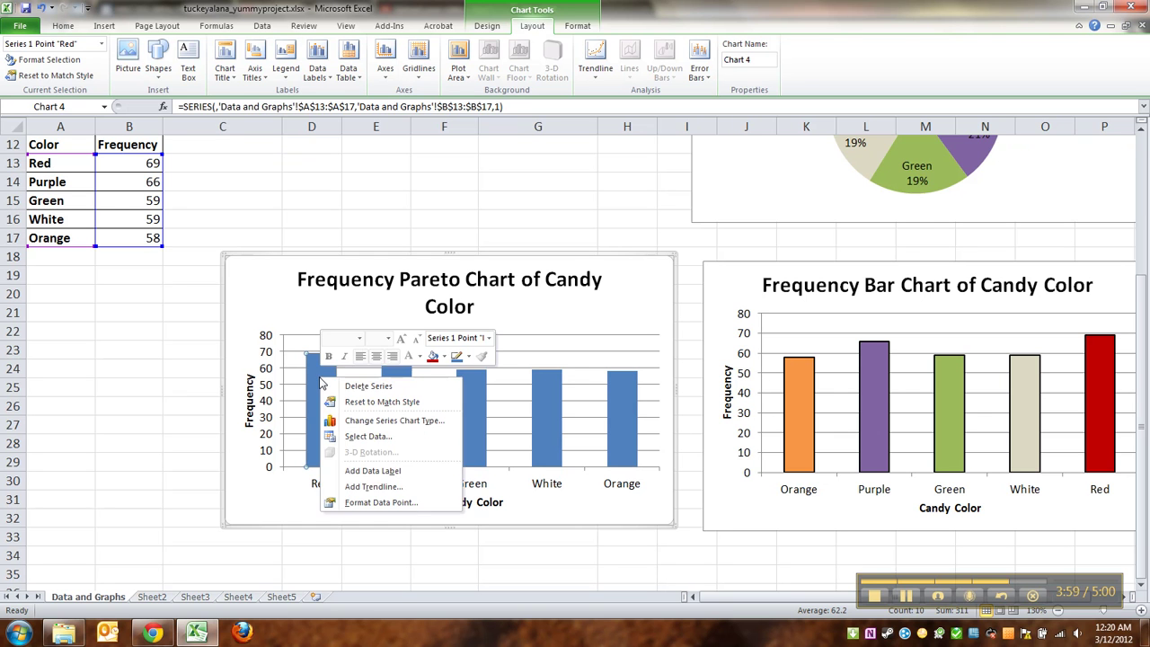
left_click(431, 356)
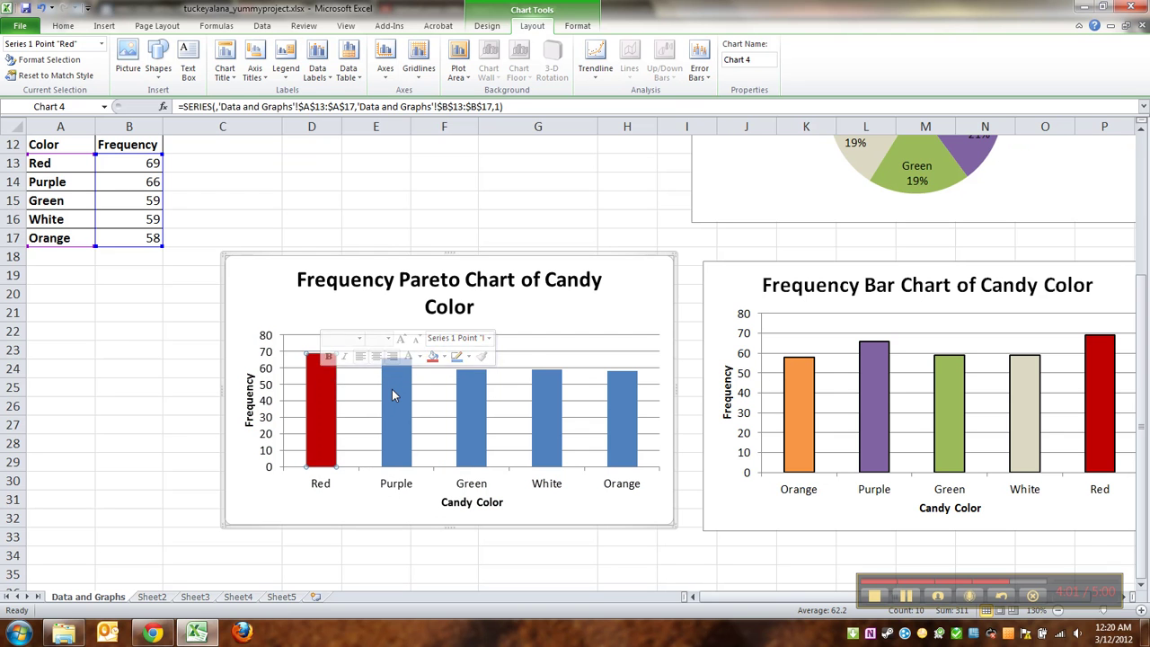
Fill the Pareto chart's Purple bar with purple
left_click(393, 390)
right_click(392, 395)
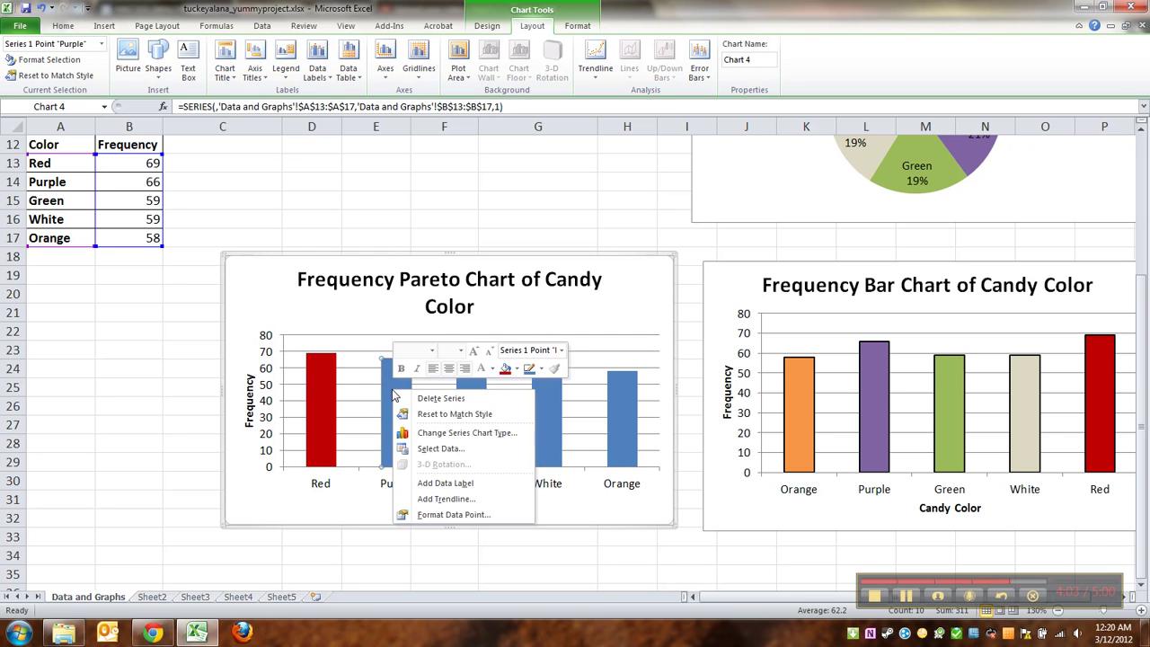
left_click(515, 369)
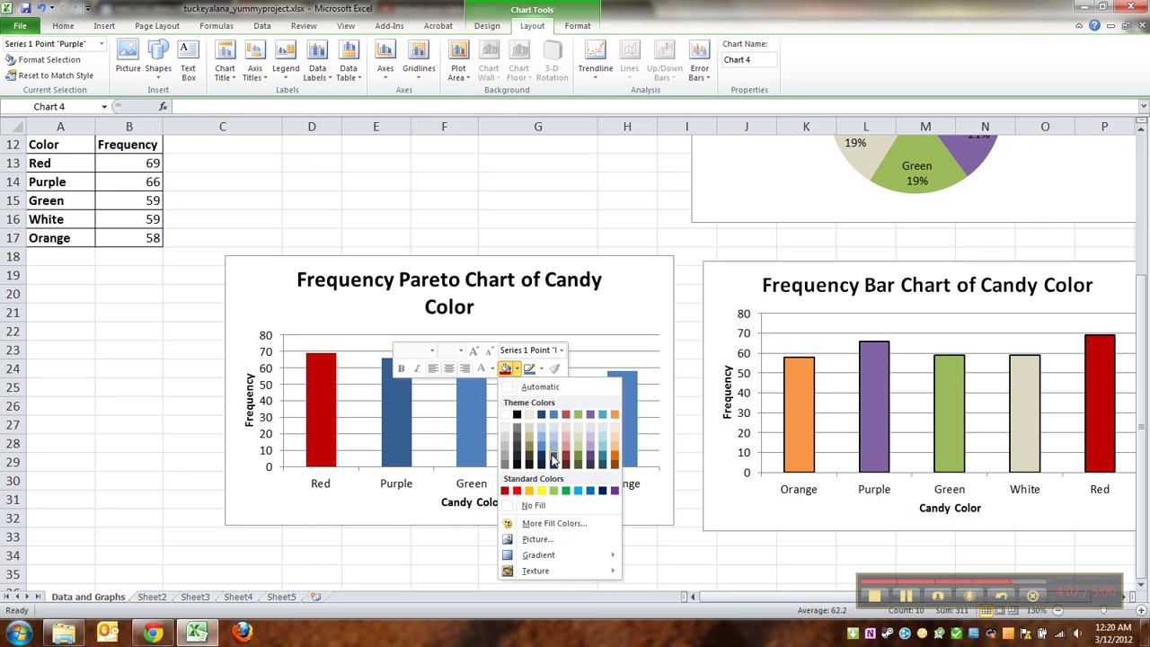
left_click(614, 491)
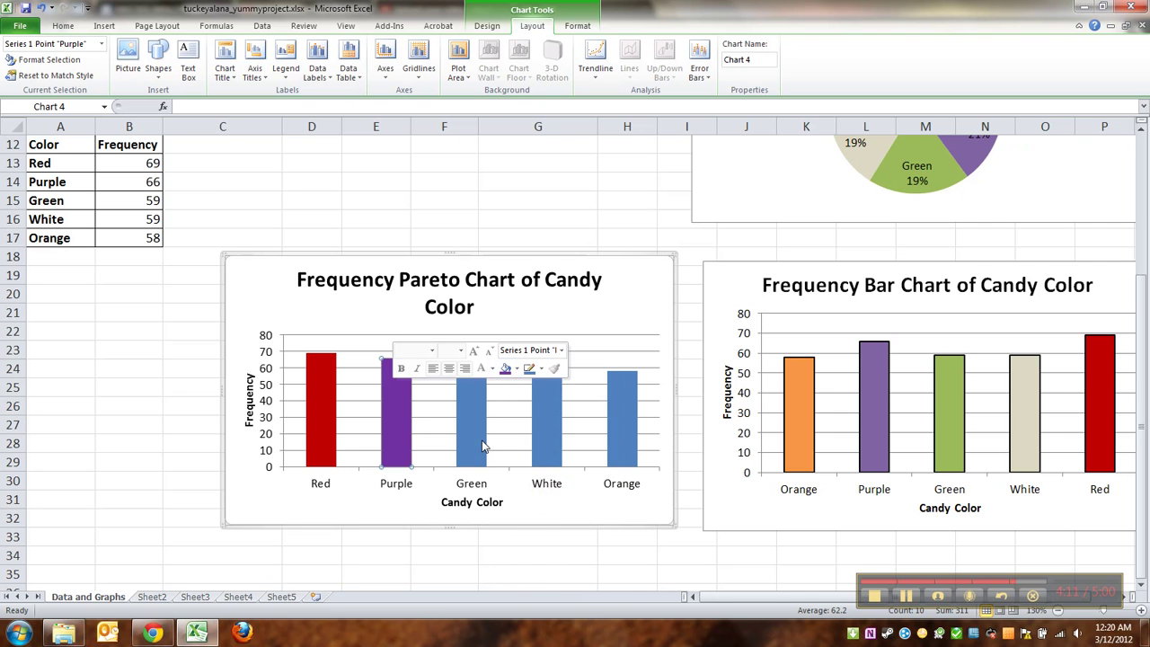
left_click(483, 447)
right_click(482, 447)
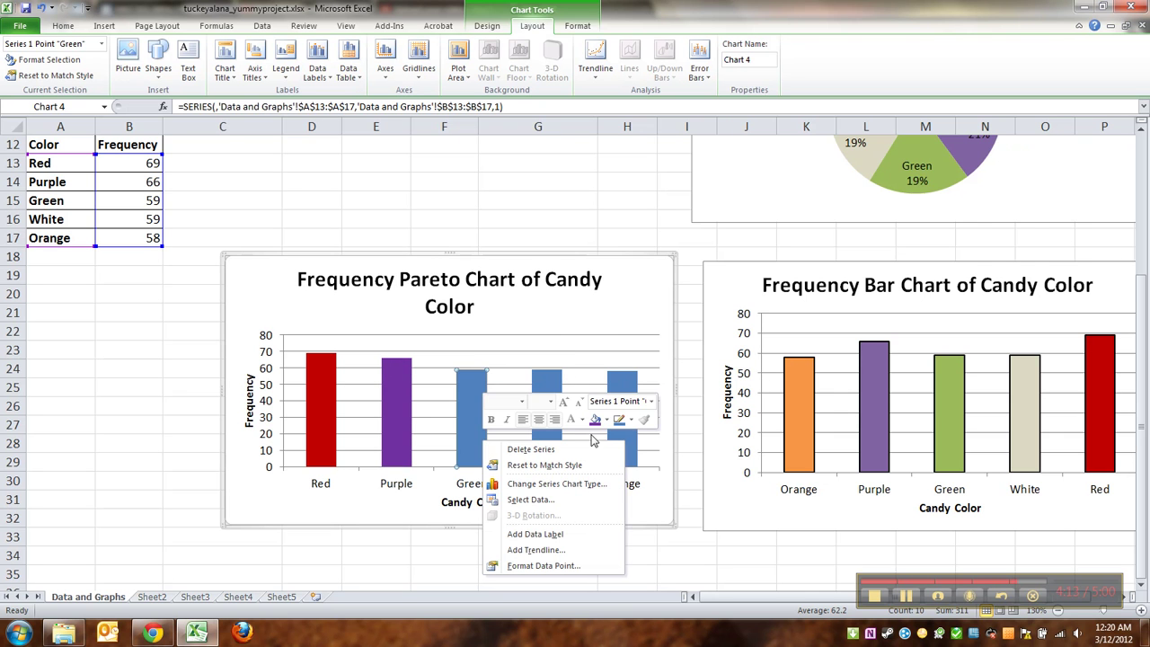
Fill the Pareto chart's Green bar green, White bar light tan and Orange bar orange
left_click(608, 420)
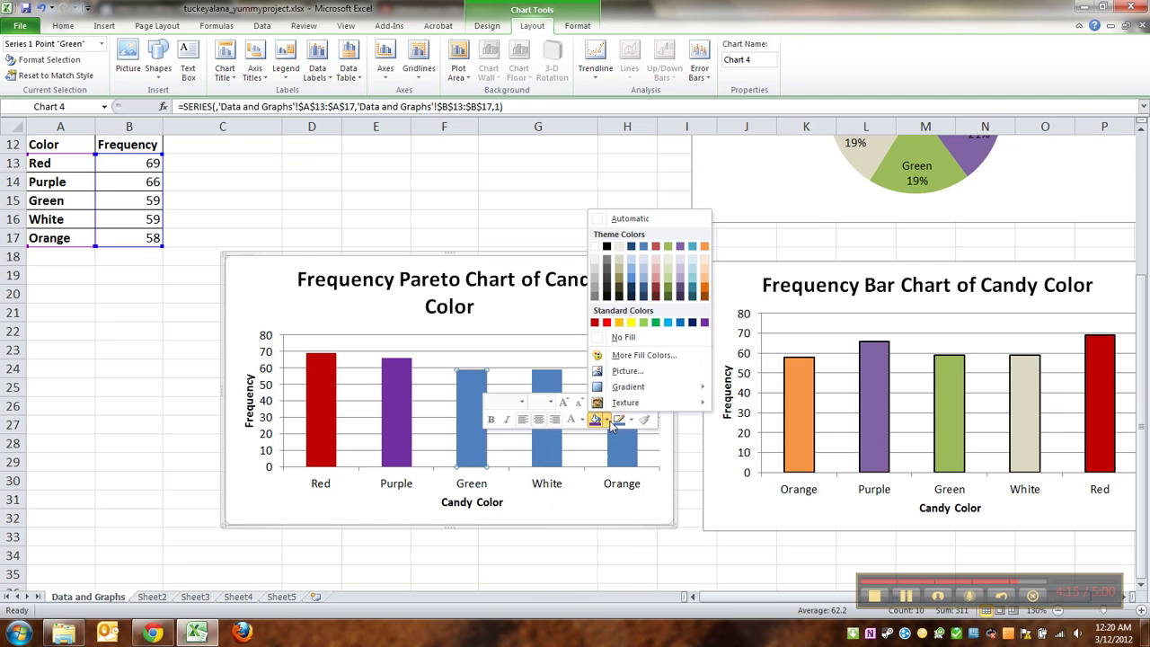
left_click(659, 323)
left_click(544, 445)
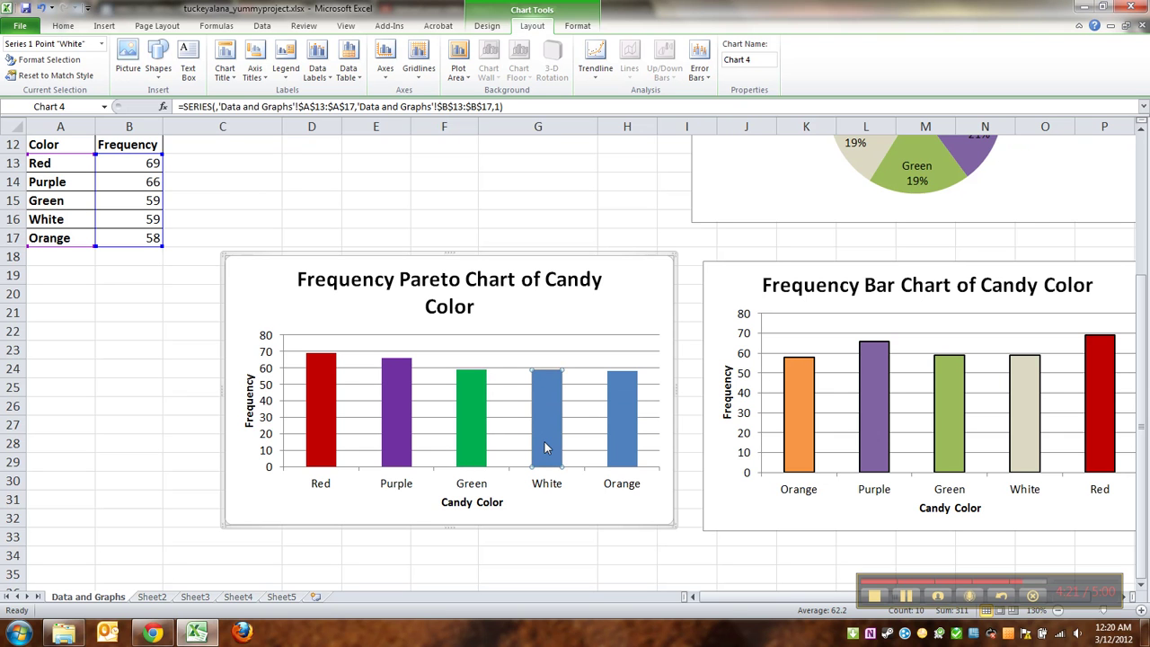
right_click(544, 443)
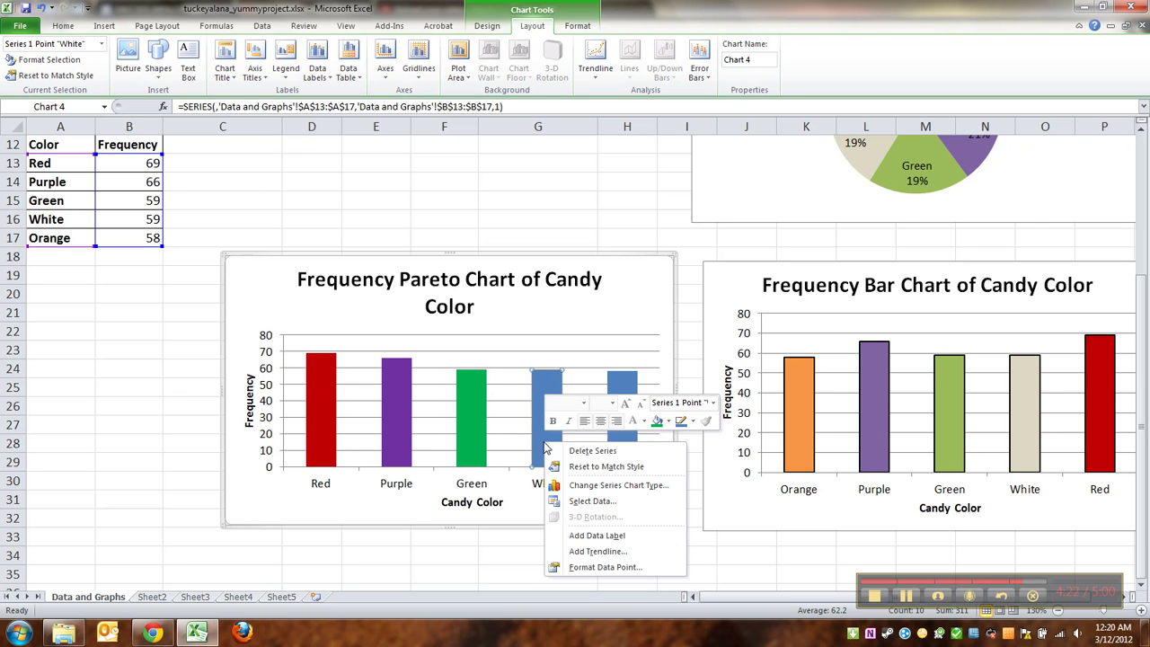
left_click(671, 421)
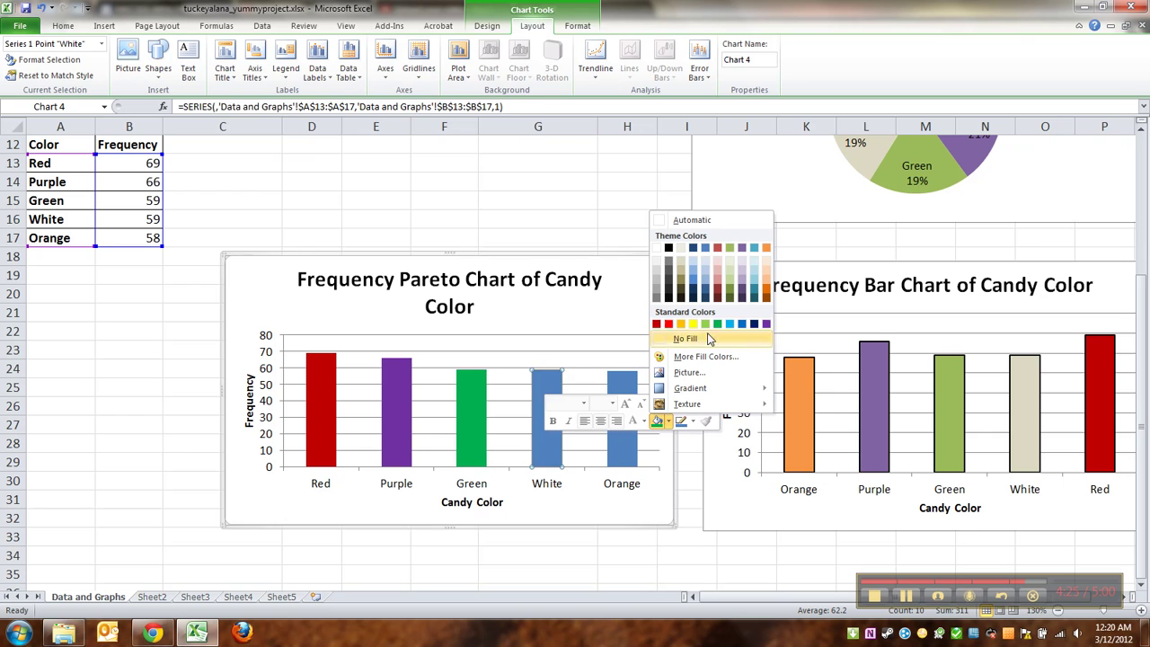
left_click(681, 259)
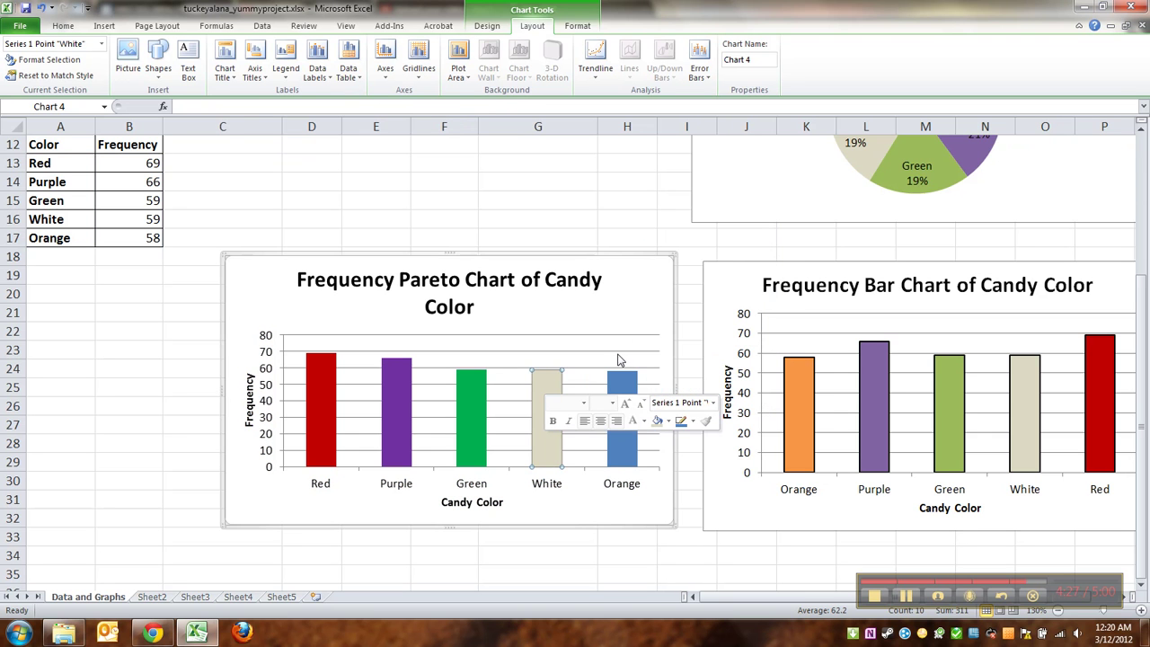
left_click(619, 382)
right_click(619, 382)
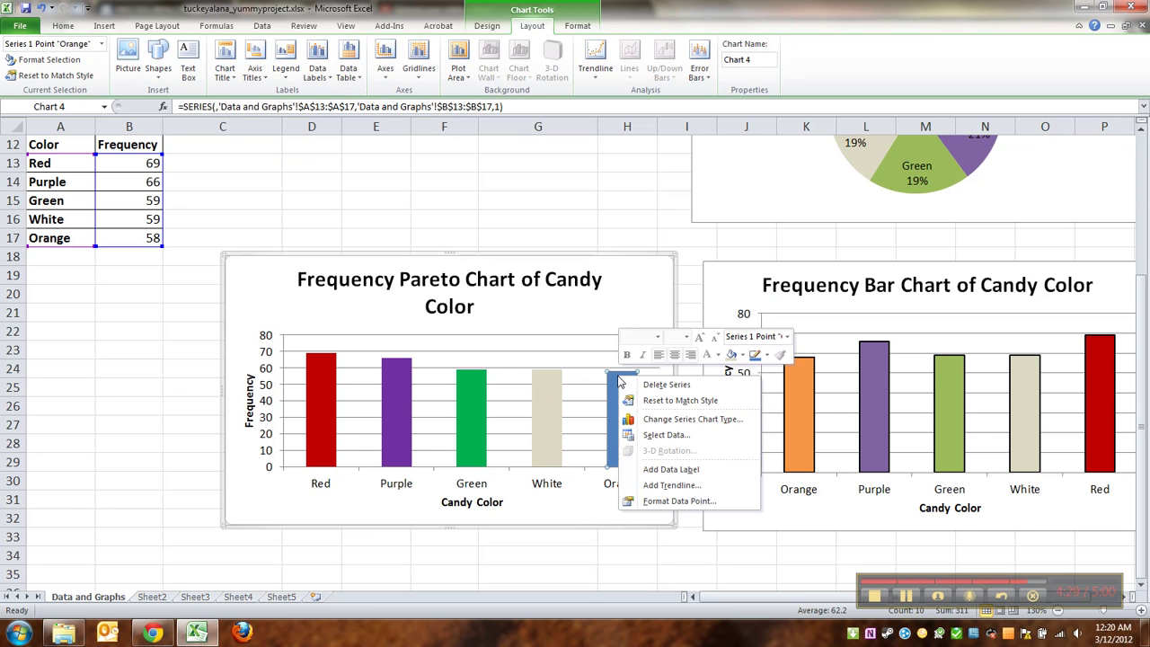
left_click(741, 355)
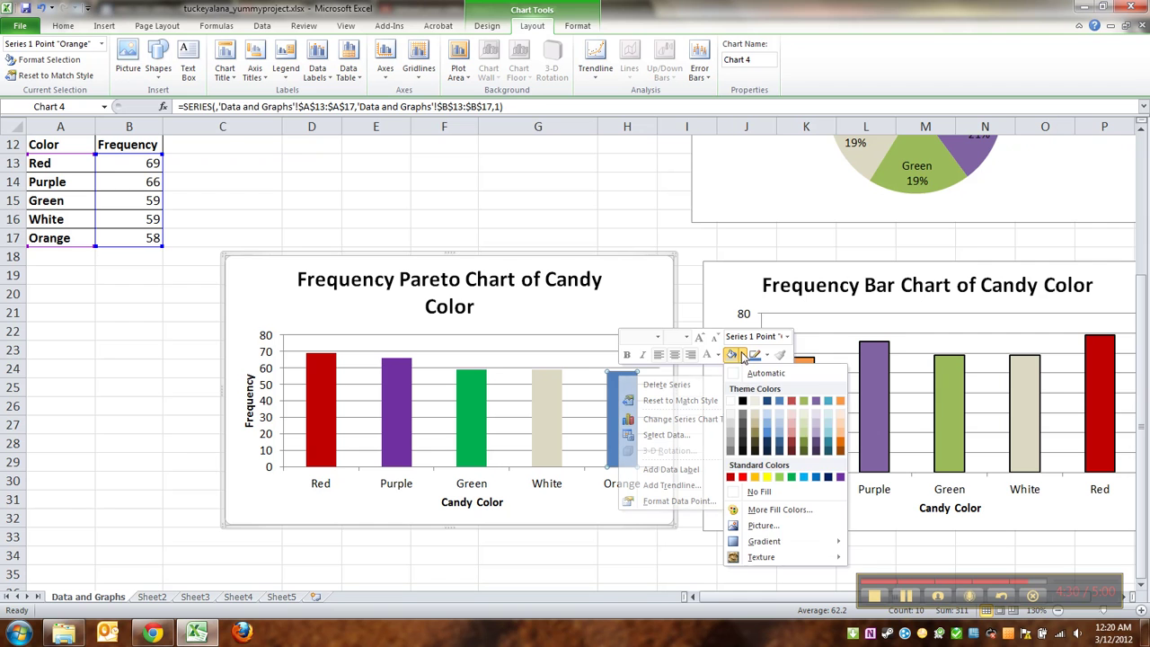
left_click(841, 402)
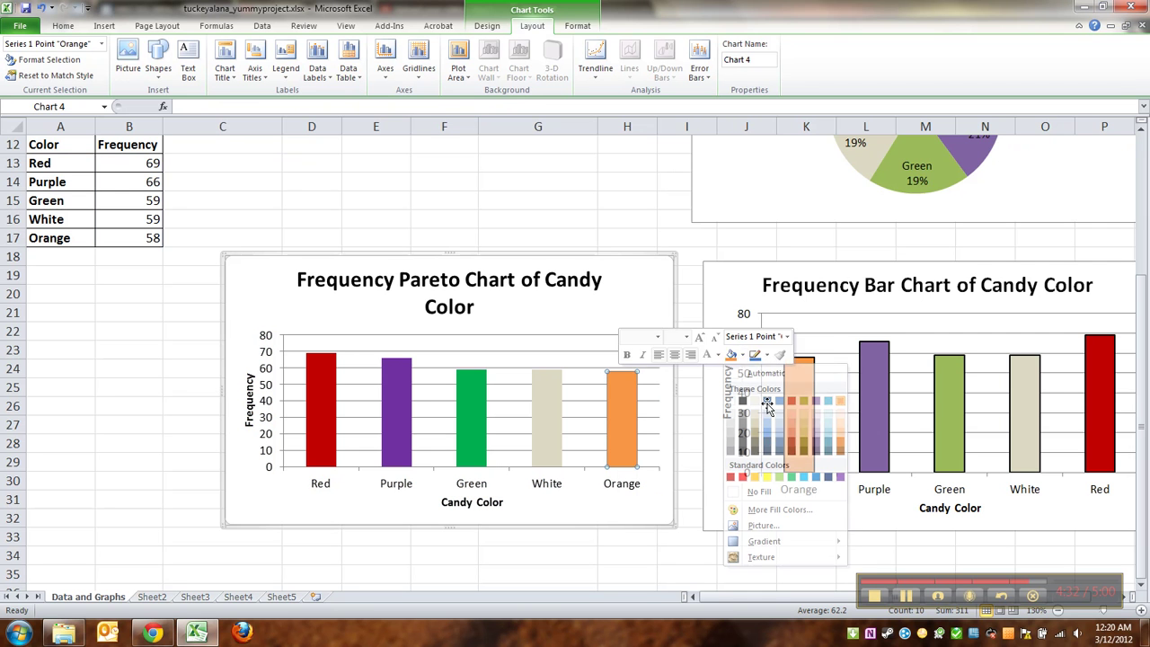
left_click(331, 392)
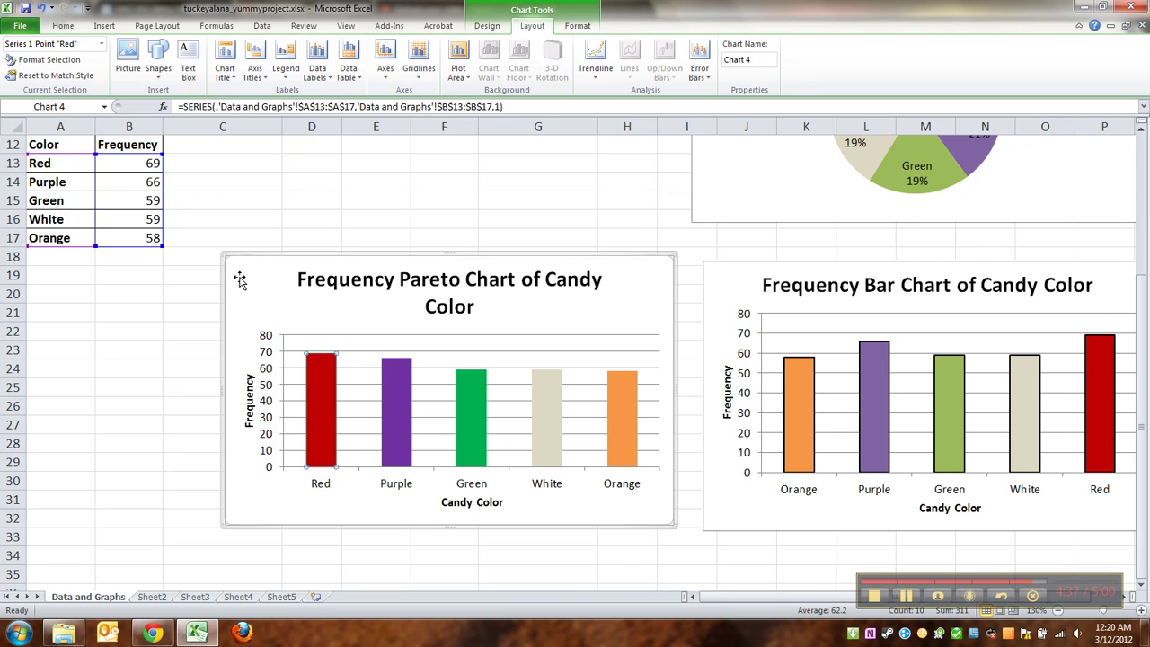
Select all five Pareto bars as one series and bring up Format Data Series
left_click(264, 283)
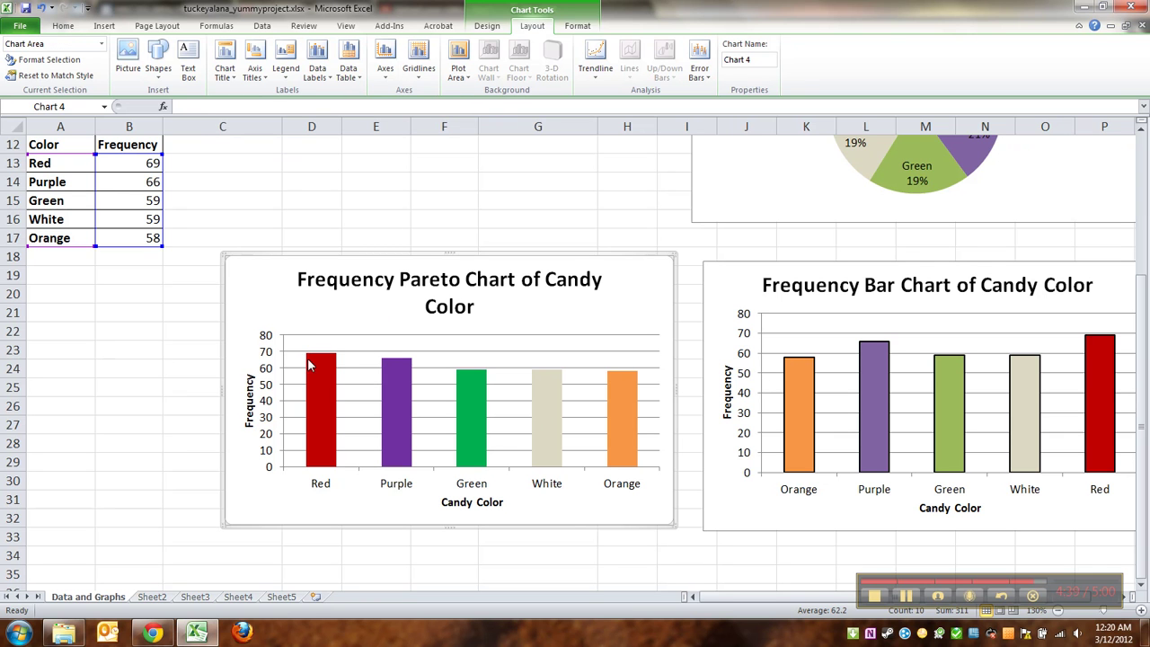
left_click(321, 385)
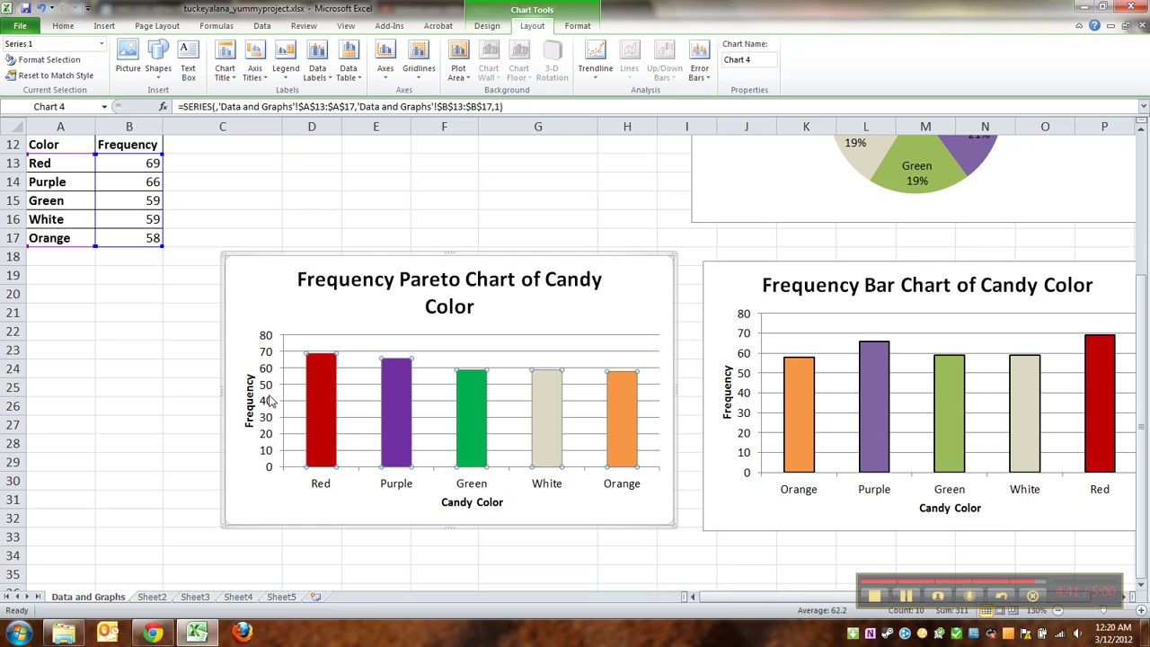
left_click(330, 413)
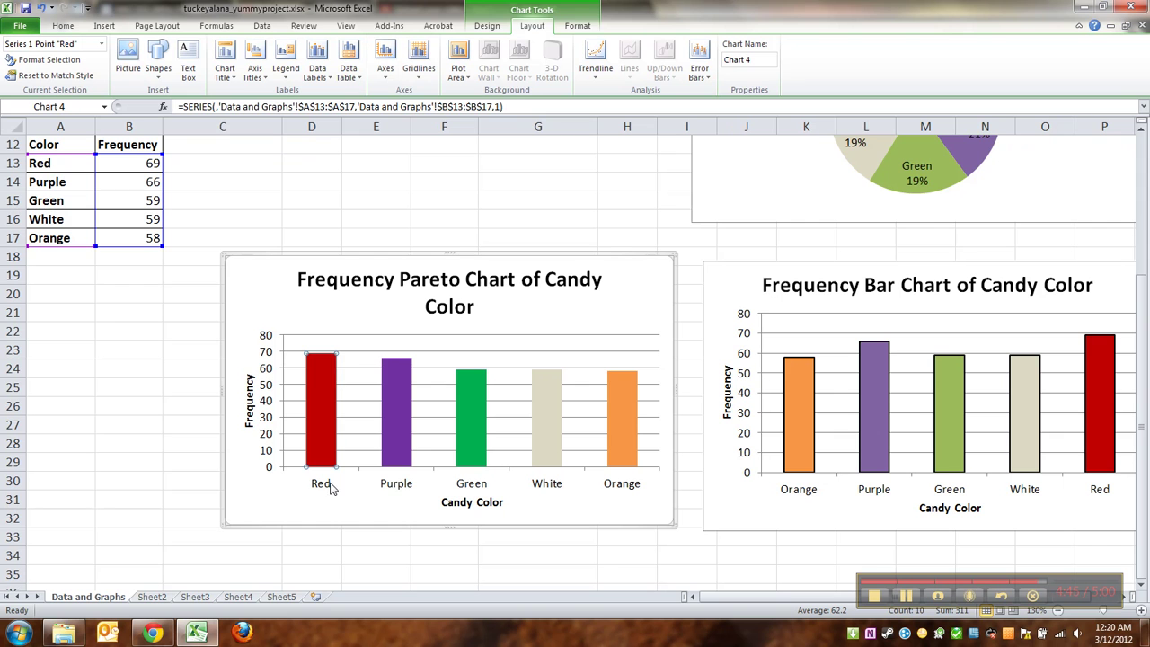
left_click(268, 303)
left_click(313, 386)
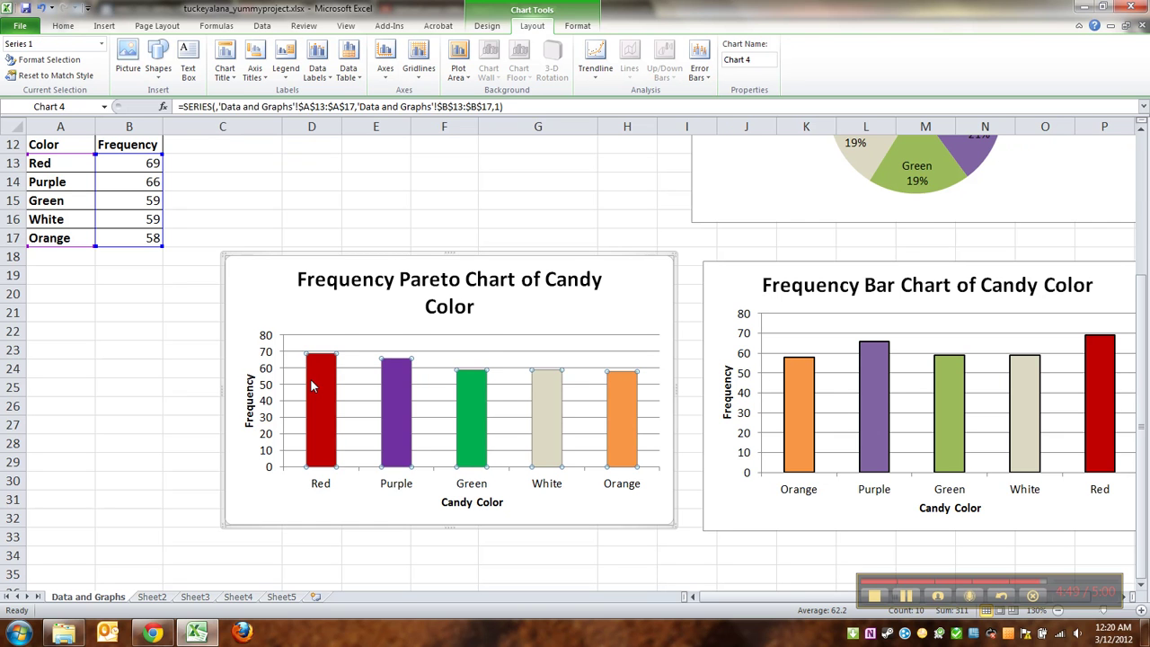
right_click(313, 386)
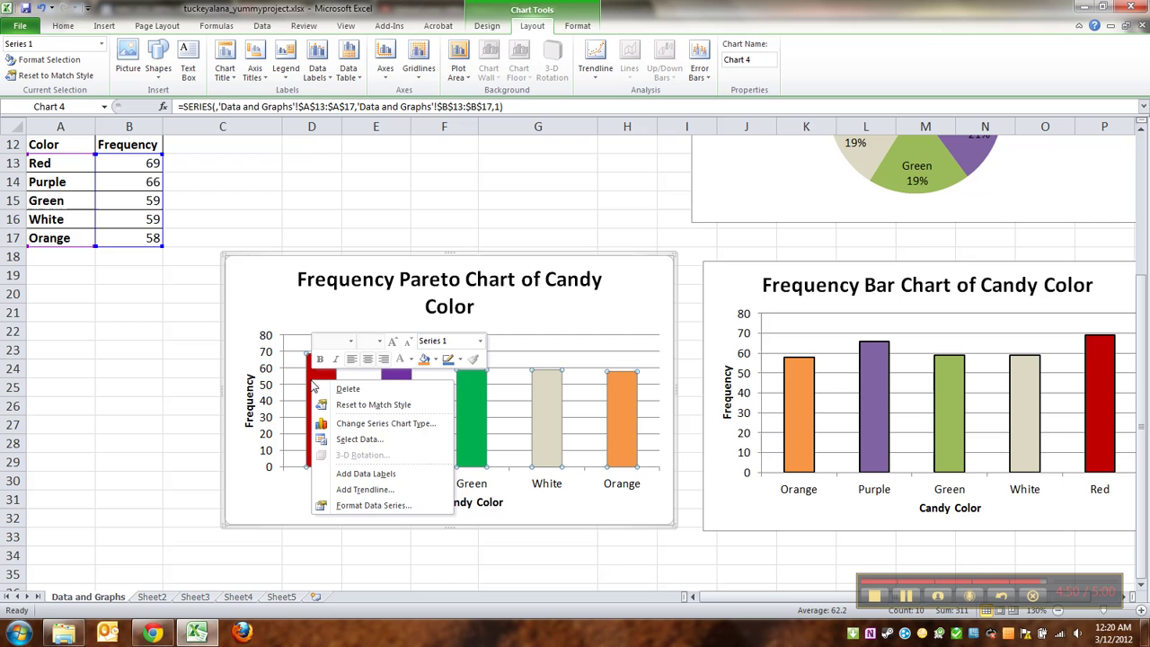
left_click(354, 506)
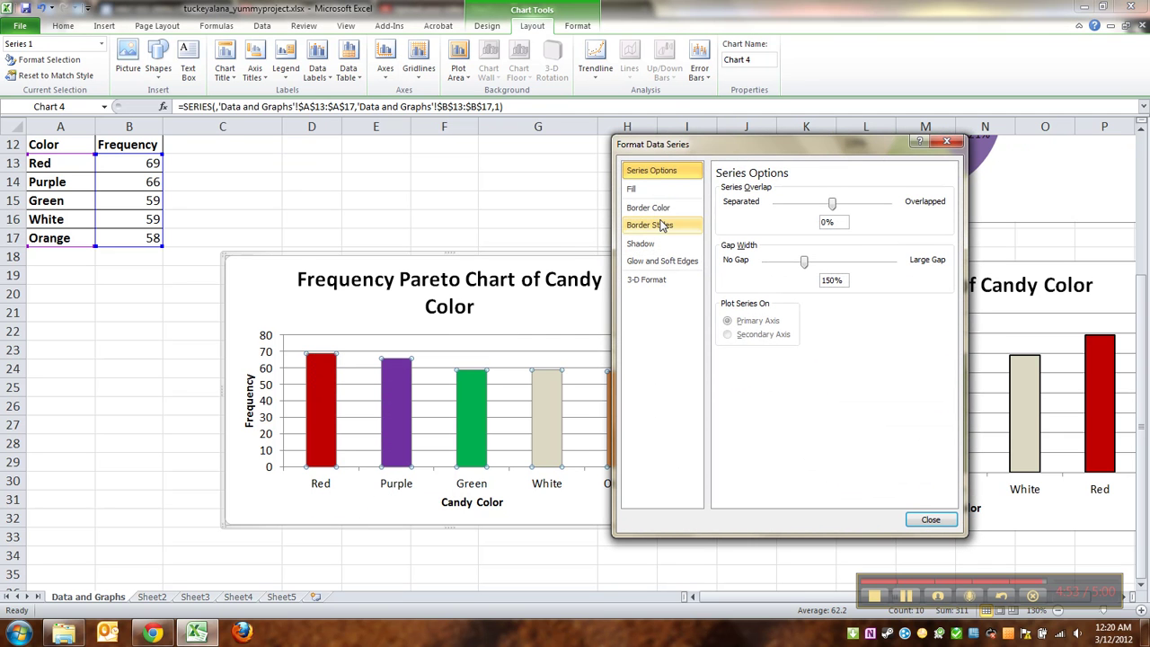
Give the bars a solid line border 1.5 pt wide
left_click(661, 209)
left_click(733, 205)
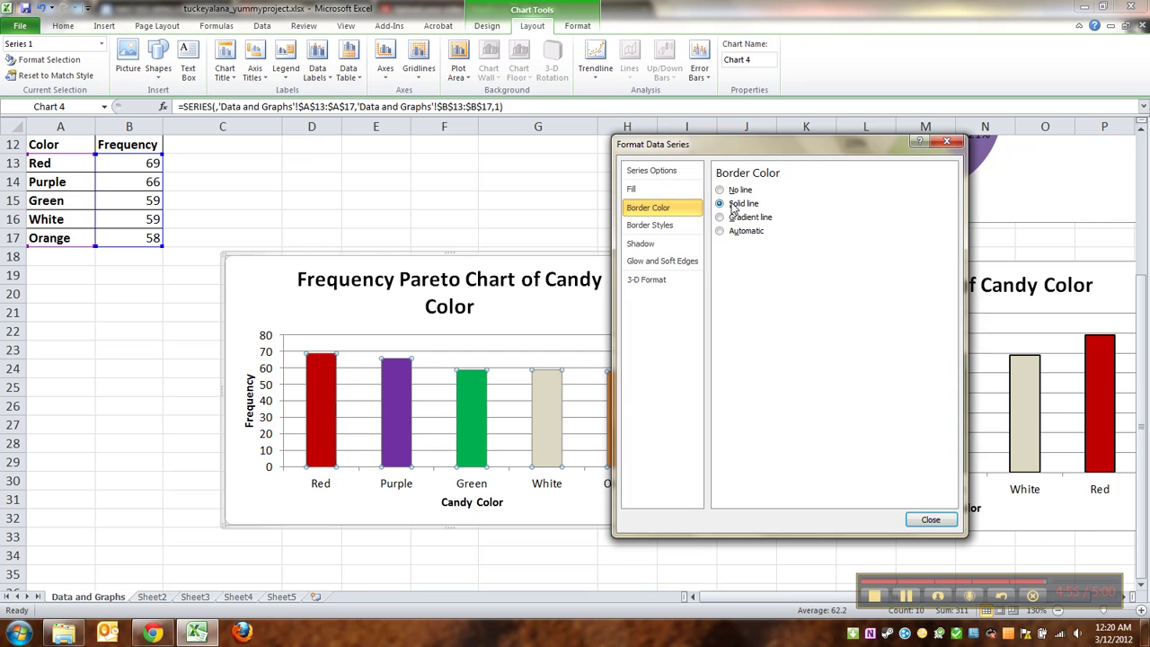
left_click(661, 224)
left_click(825, 186)
left_click(825, 186)
left_click(825, 186)
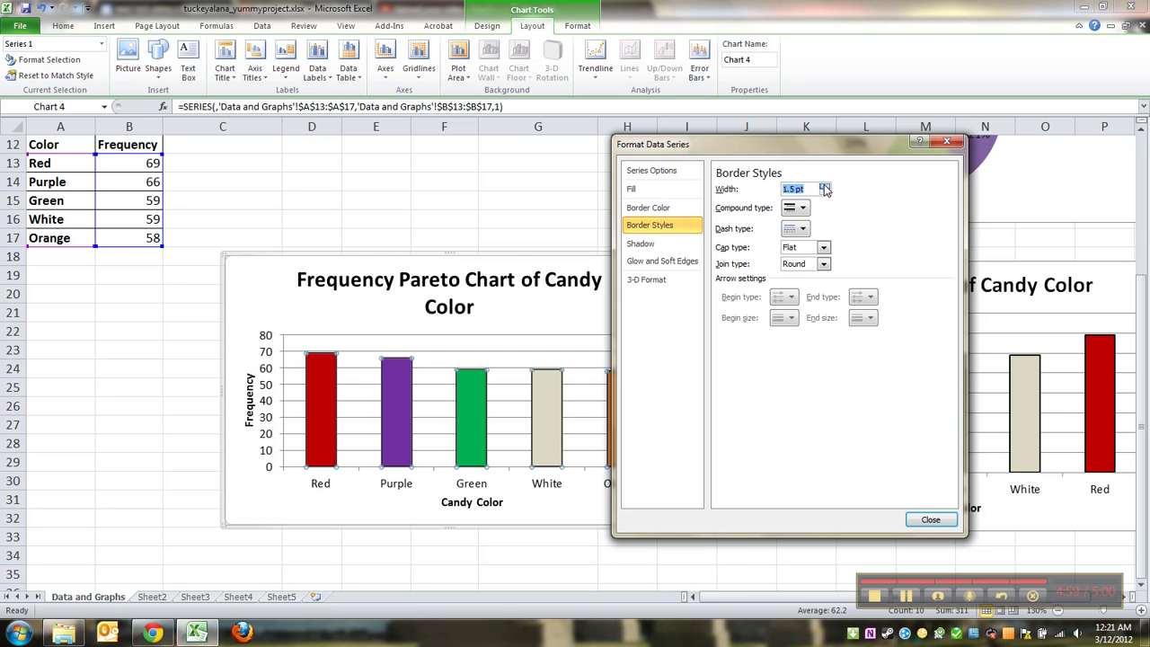